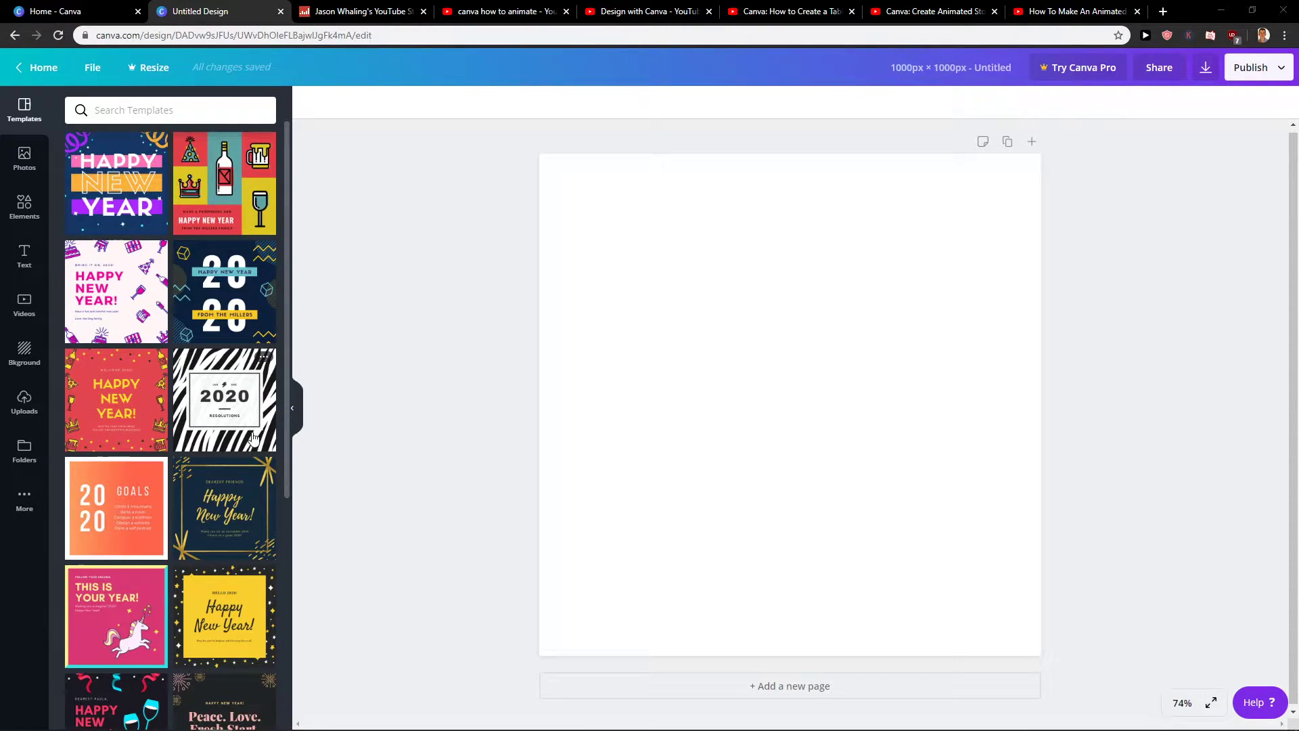
Search the Elements library for 'charts' and scroll through the chart results
{"action": "scroll", "coordinate": [253, 438], "scroll_direction": "down", "scroll_amount": 5}
{"action": "scroll", "coordinate": [253, 438], "scroll_direction": "up", "scroll_amount": 5}
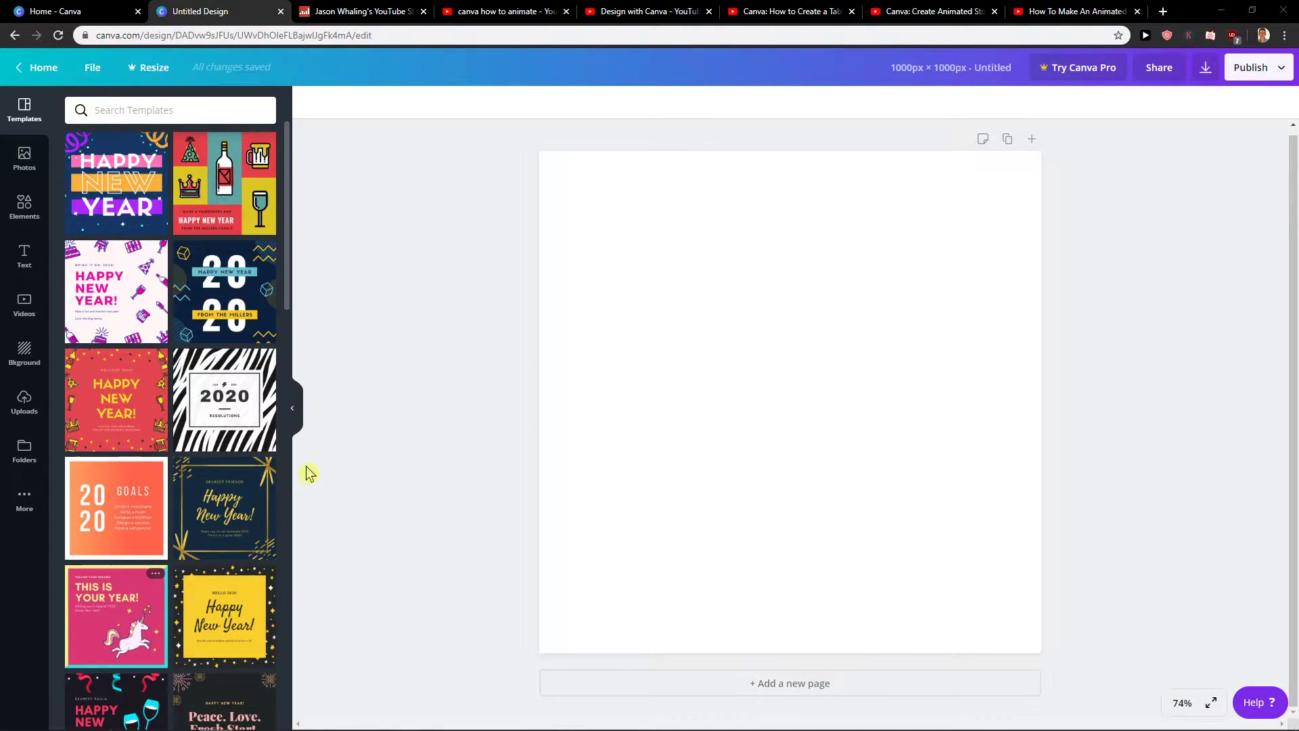
{"action": "scroll", "coordinate": [142, 518], "scroll_direction": "down", "scroll_amount": 5}
{"action": "scroll", "coordinate": [424, 406], "scroll_direction": "up", "scroll_amount": 3}
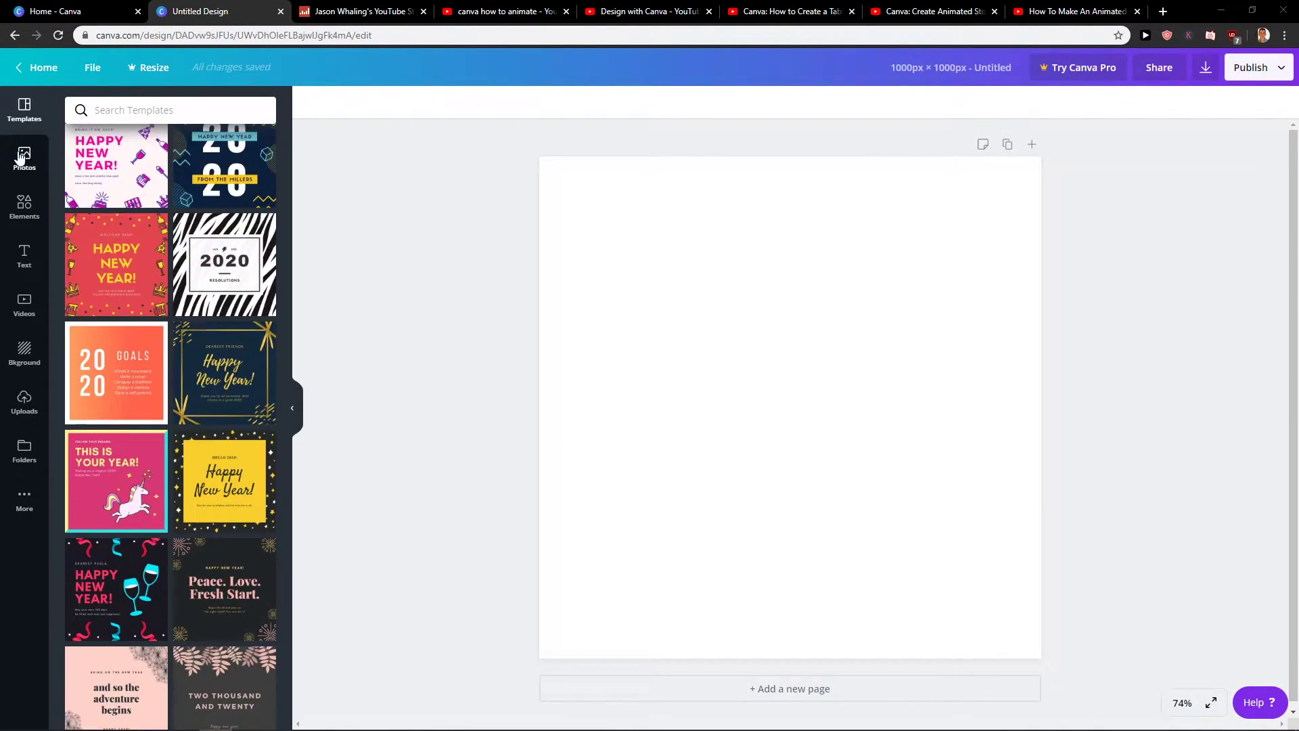
{"action": "left_click", "coordinate": [21, 215]}
{"action": "left_click", "coordinate": [175, 103]}
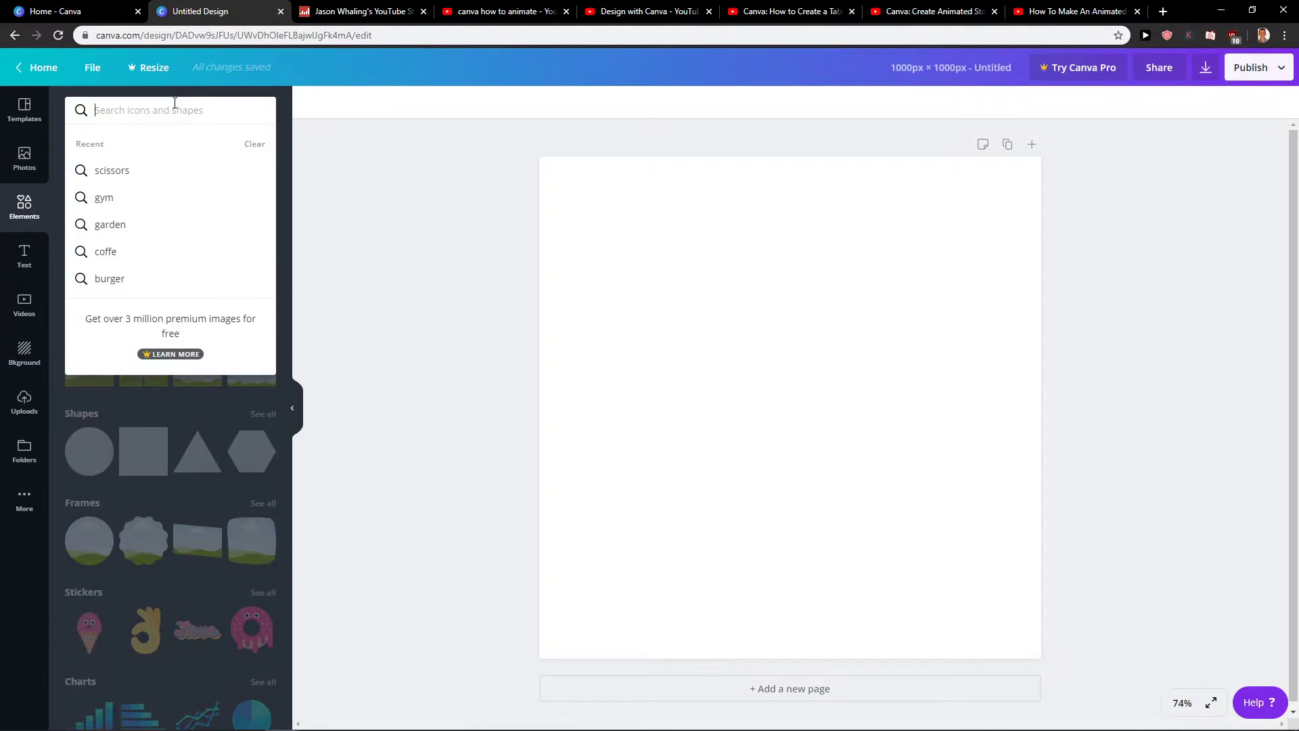
{"action": "type", "text": "c"}
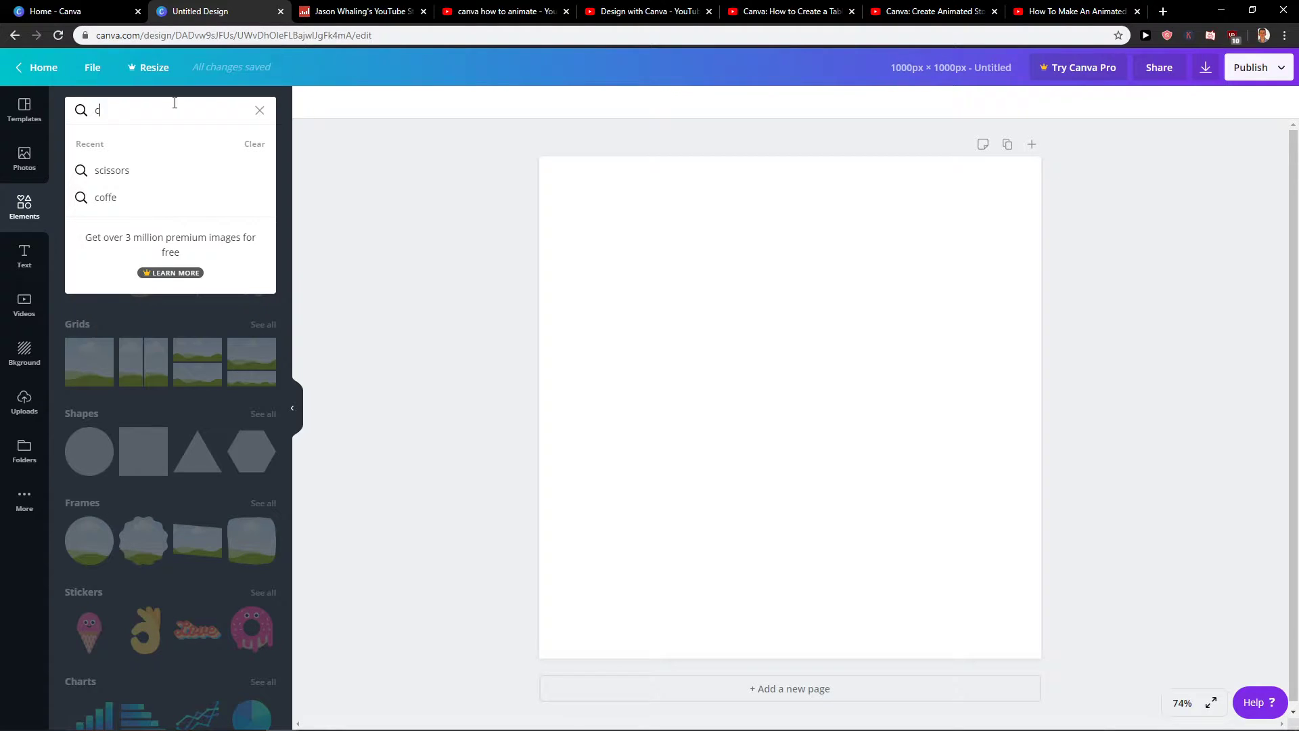
{"action": "type", "text": "harts"}
{"action": "key", "text": "Return"}
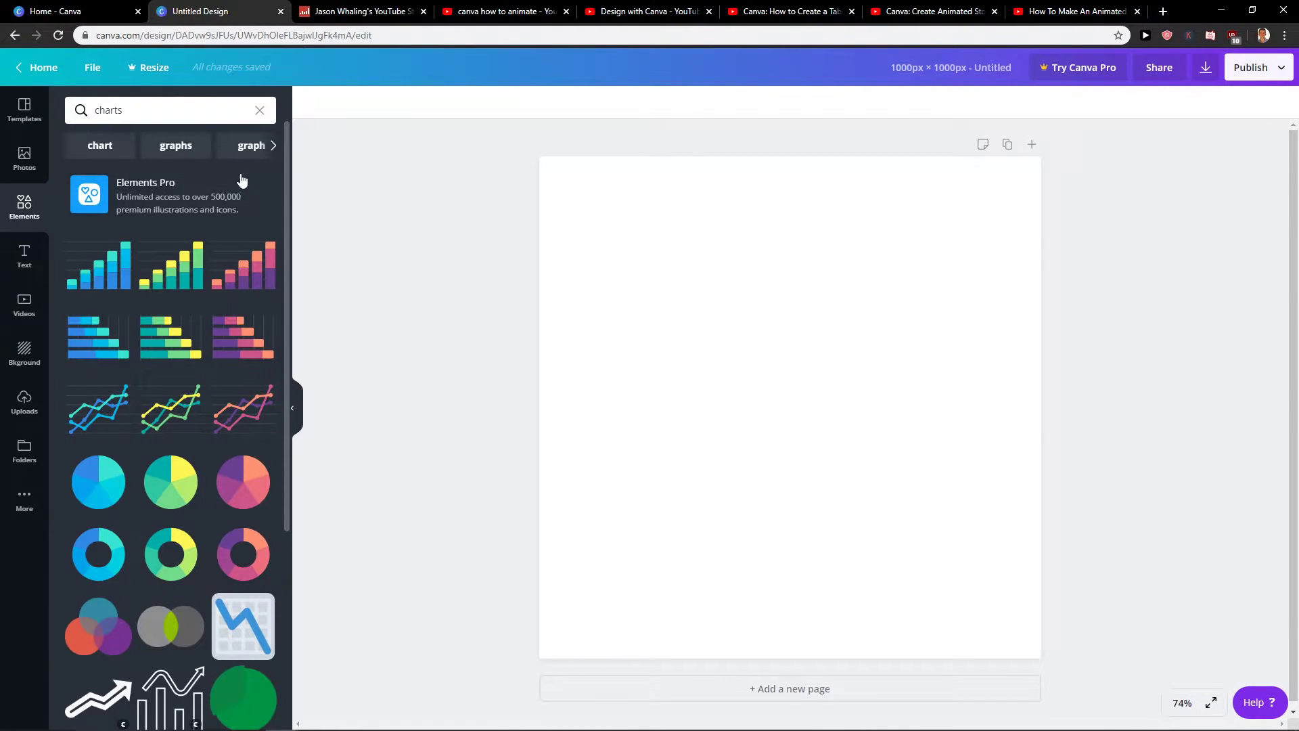
{"action": "scroll", "coordinate": [155, 408], "scroll_direction": "down", "scroll_amount": 4}
{"action": "scroll", "coordinate": [155, 408], "scroll_direction": "down", "scroll_amount": 15}
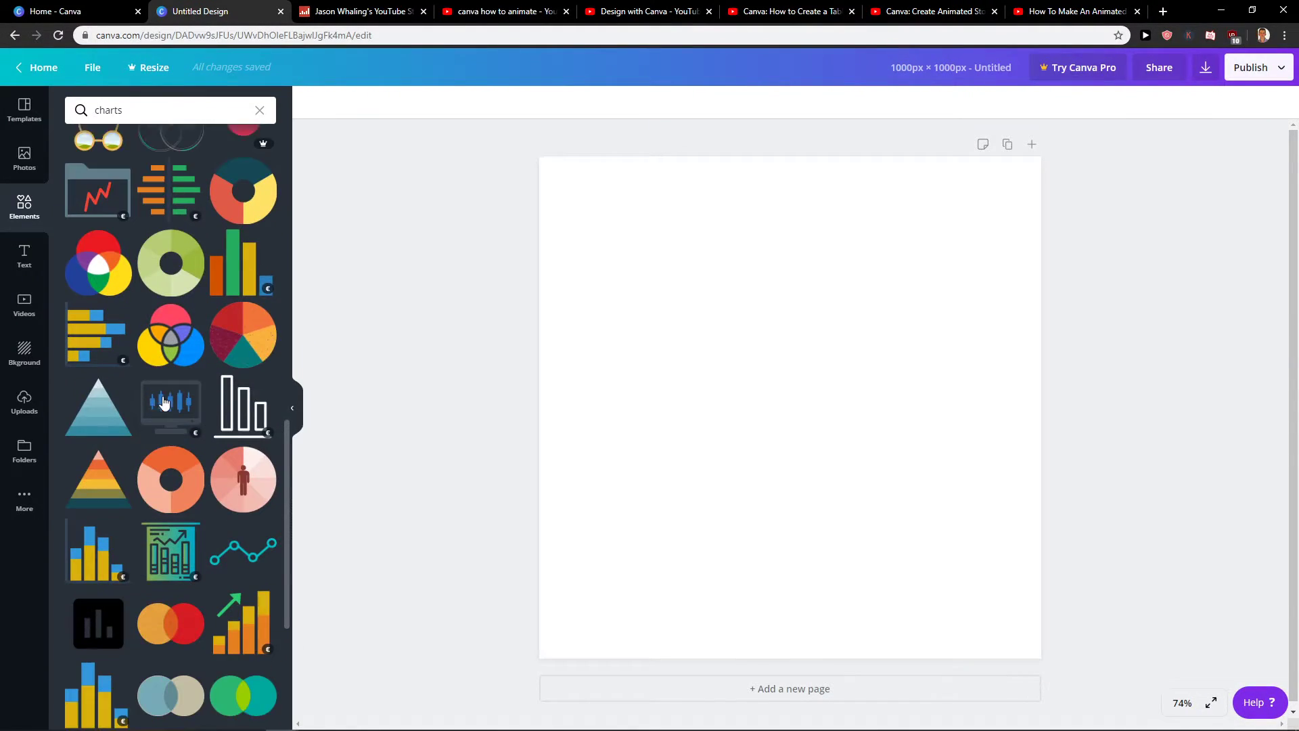
{"action": "scroll", "coordinate": [142, 410], "scroll_direction": "down", "scroll_amount": 18}
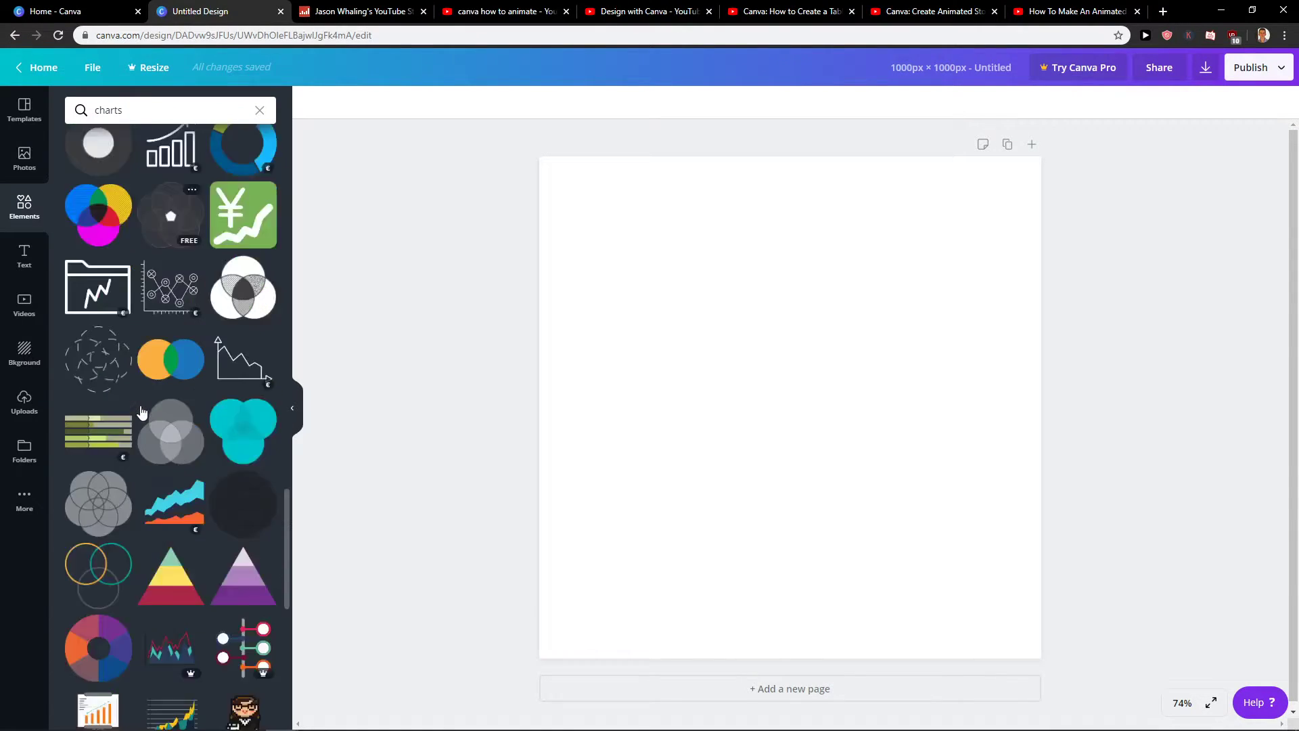
{"action": "scroll", "coordinate": [102, 455], "scroll_direction": "down", "scroll_amount": 7}
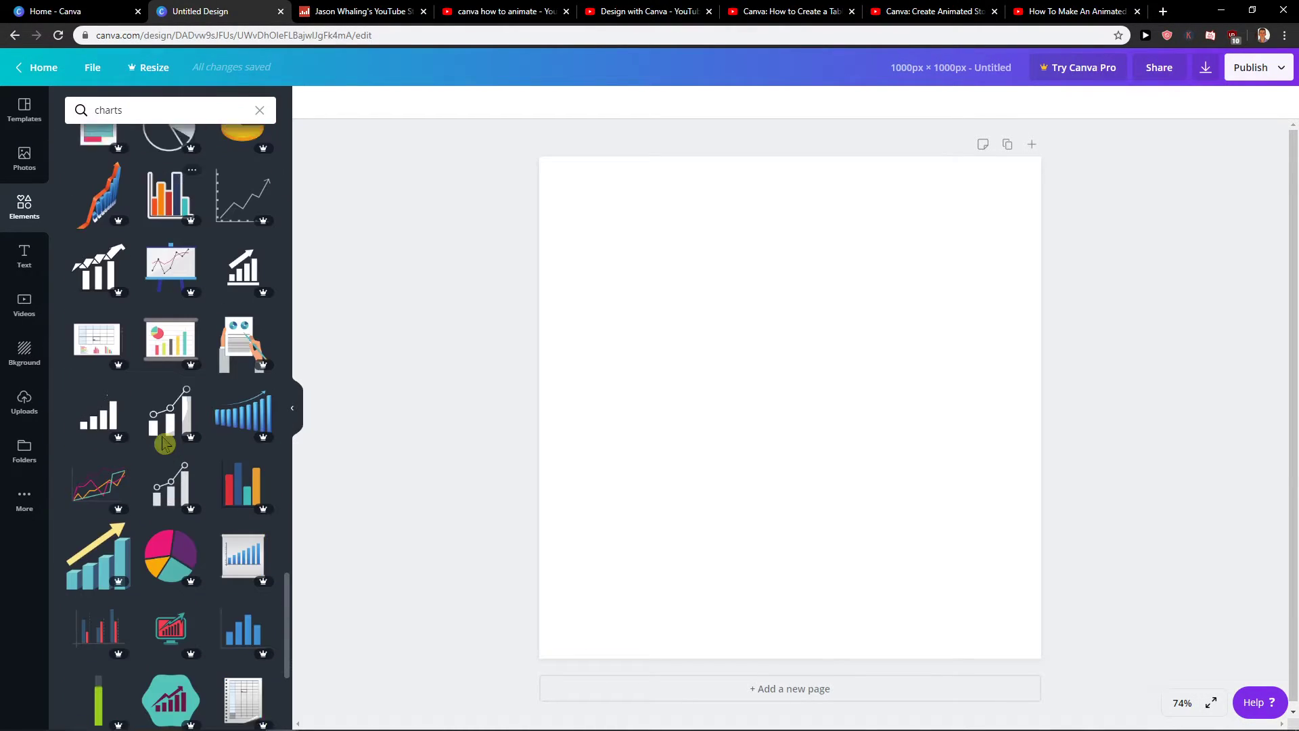
Replace the search term with 'table' and browse the table graphics
{"action": "double_click", "coordinate": [126, 108]}
{"action": "type", "text": "table"}
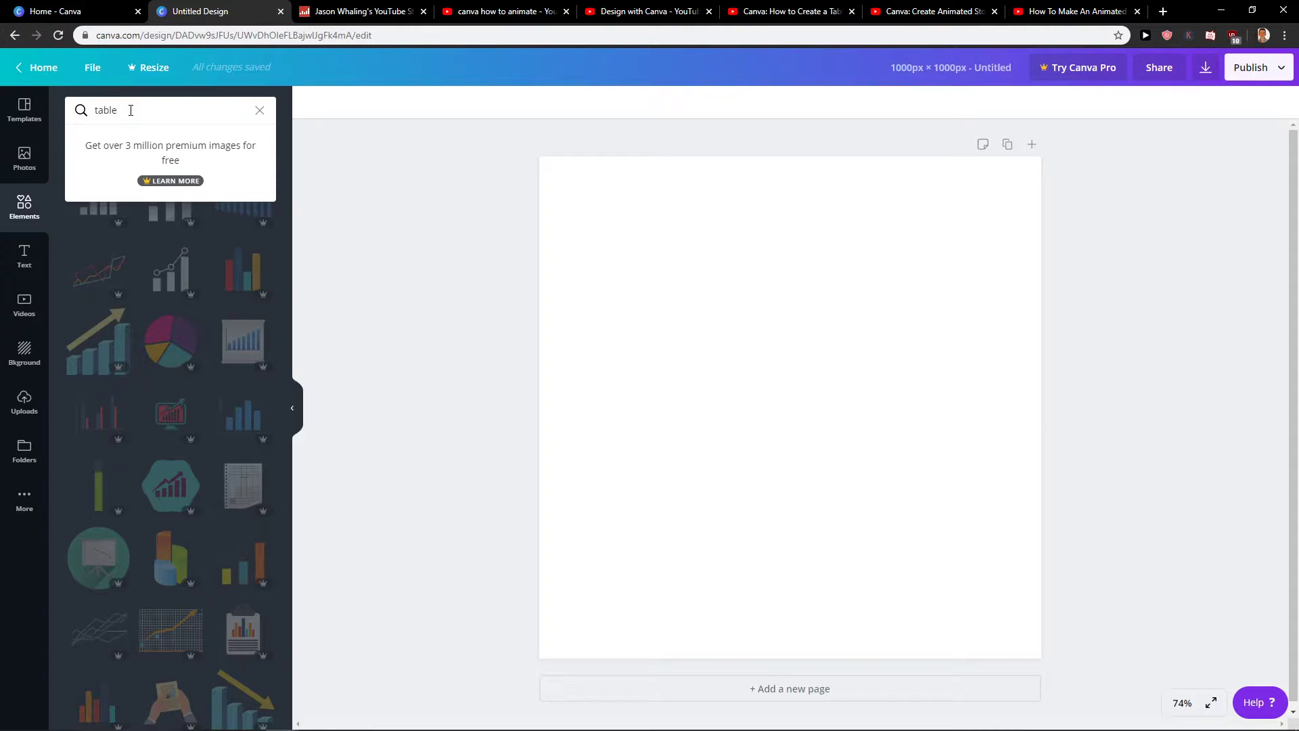
{"action": "key", "text": "Return"}
{"action": "scroll", "coordinate": [264, 389], "scroll_direction": "down", "scroll_amount": 3}
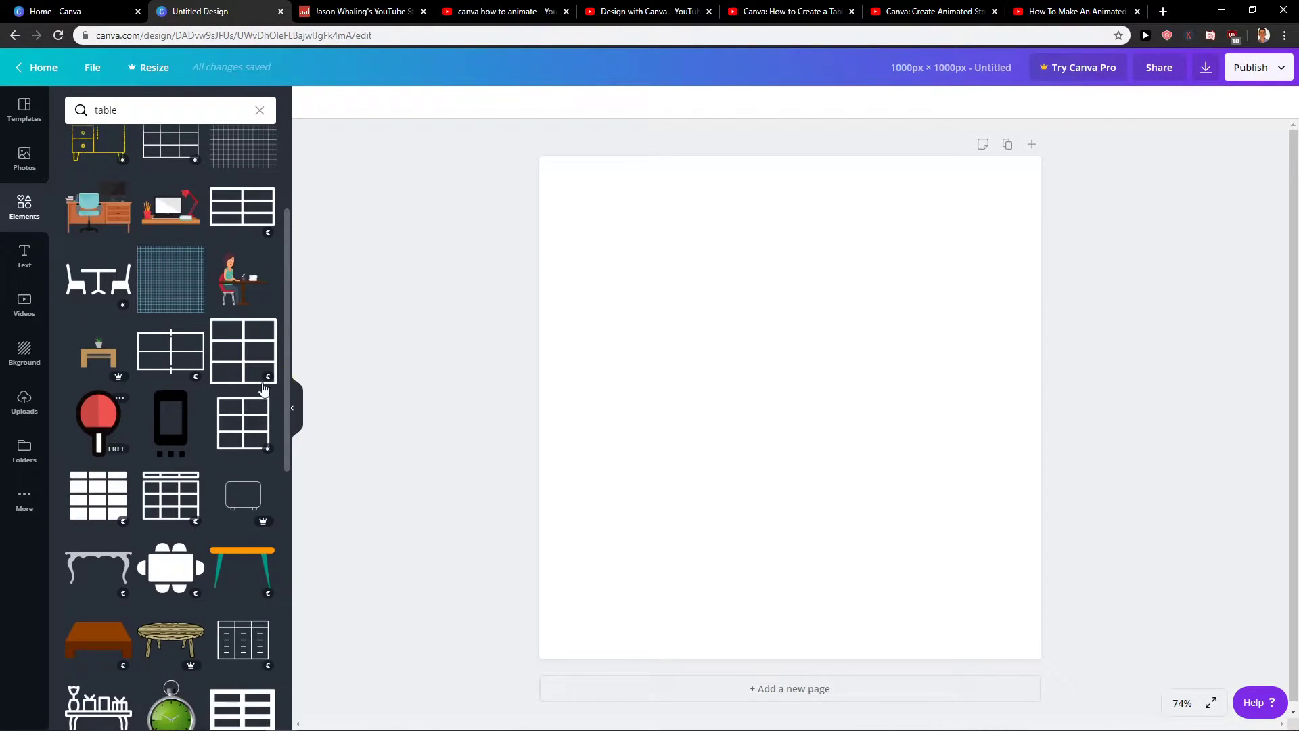
{"action": "scroll", "coordinate": [203, 455], "scroll_direction": "down", "scroll_amount": 8}
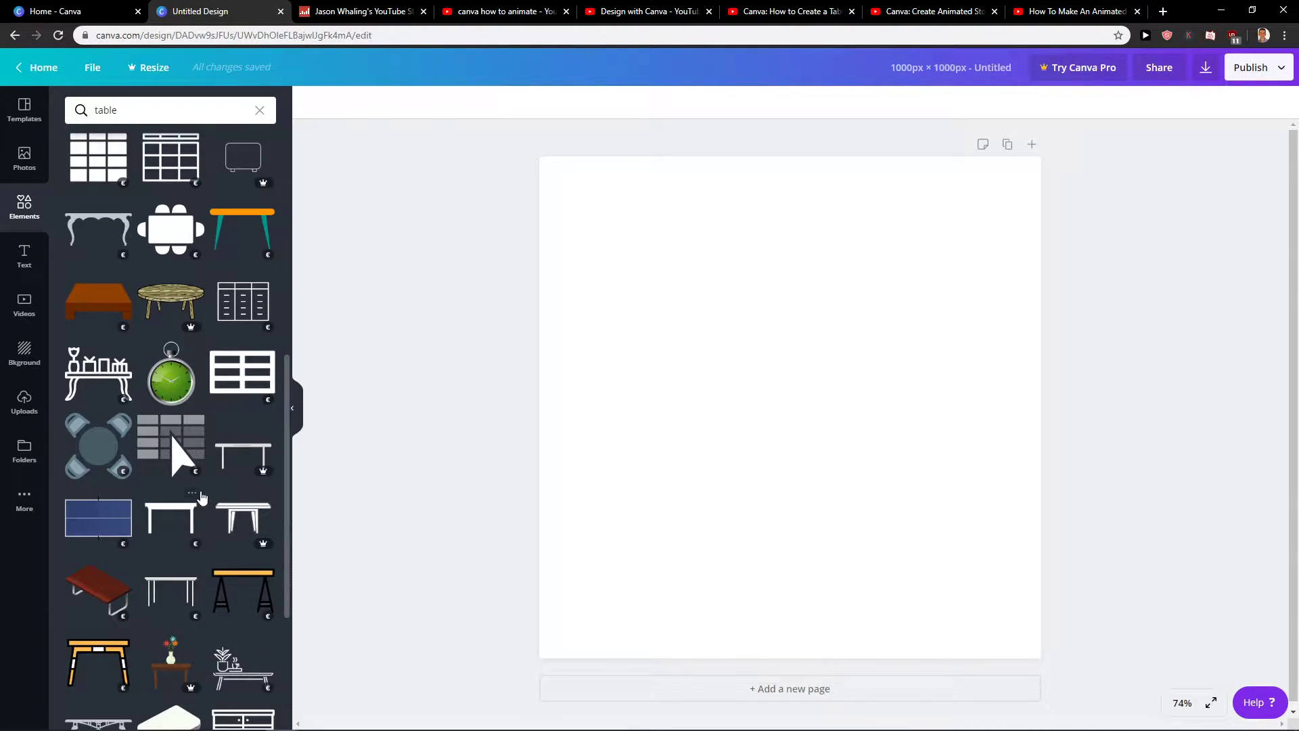
{"action": "scroll", "coordinate": [205, 589], "scroll_direction": "up", "scroll_amount": 12}
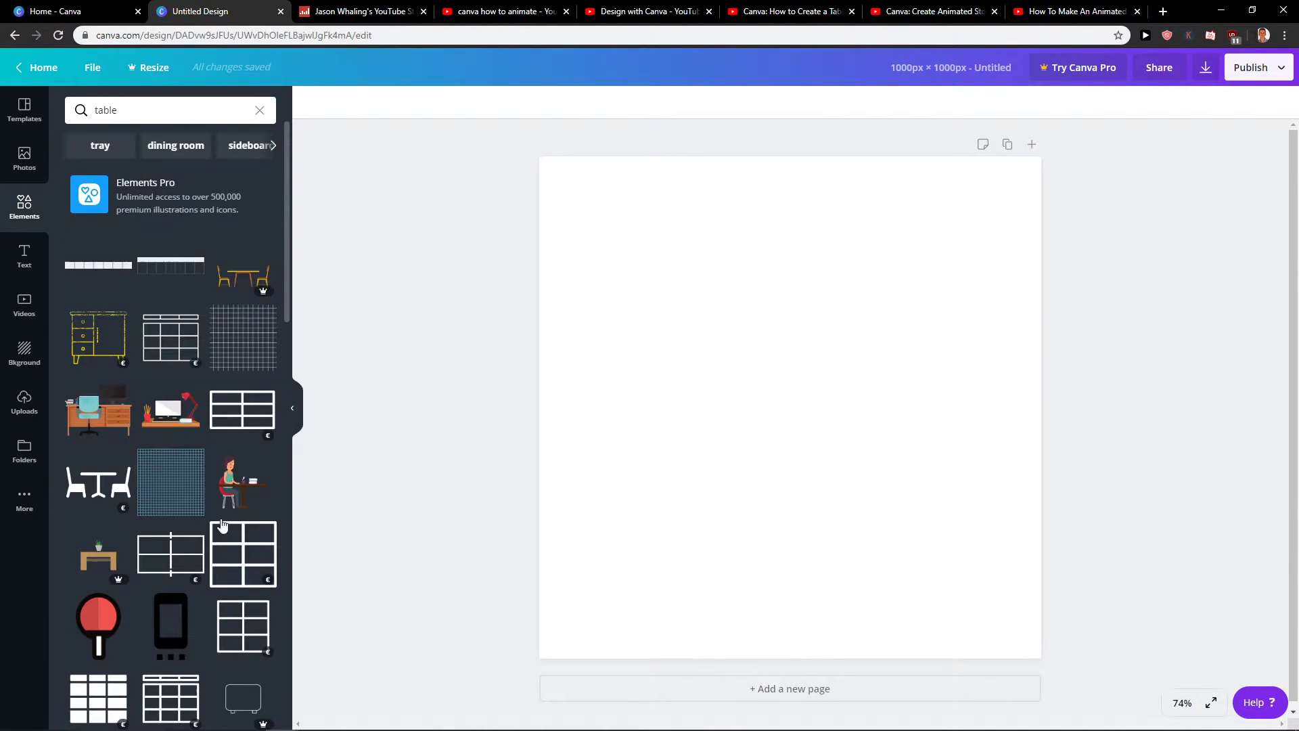
Add a grey square from Shapes and shrink it to a small rectangle near the top-left
{"action": "left_click", "coordinate": [30, 210]}
{"action": "left_click", "coordinate": [271, 421]}
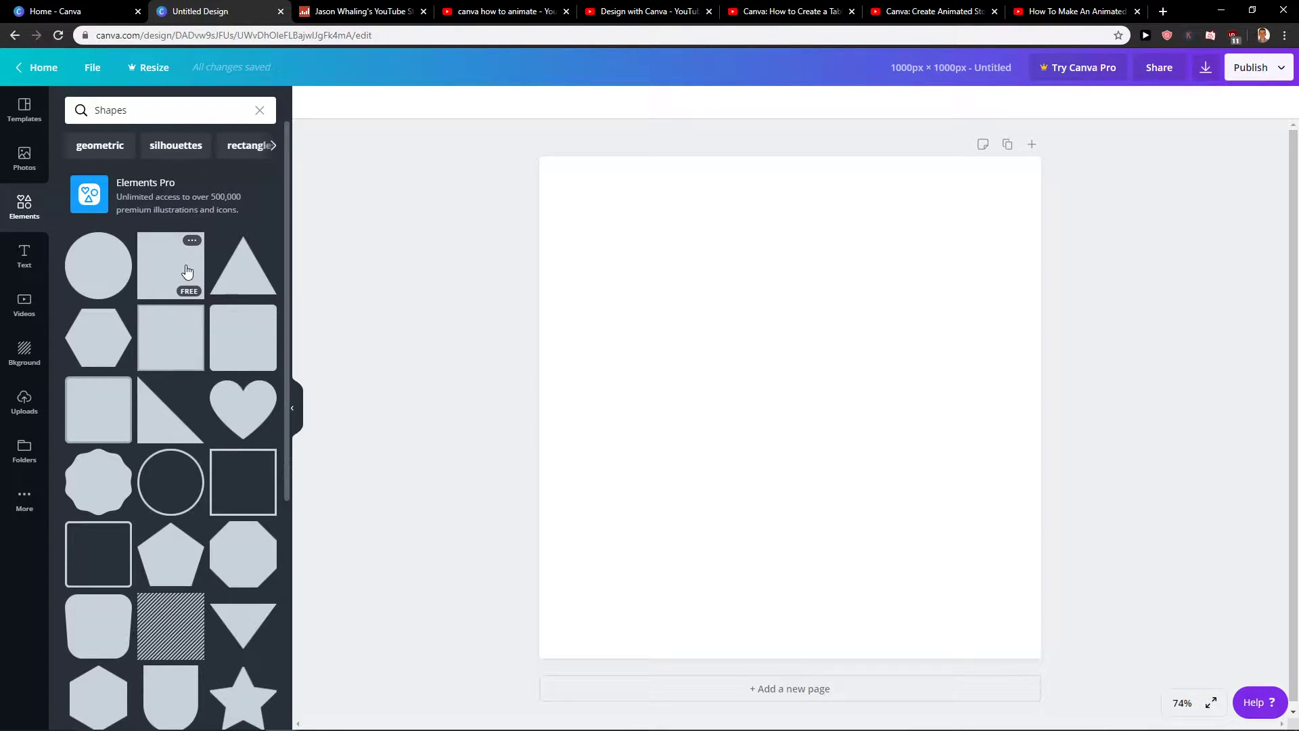
{"action": "left_click", "coordinate": [174, 272]}
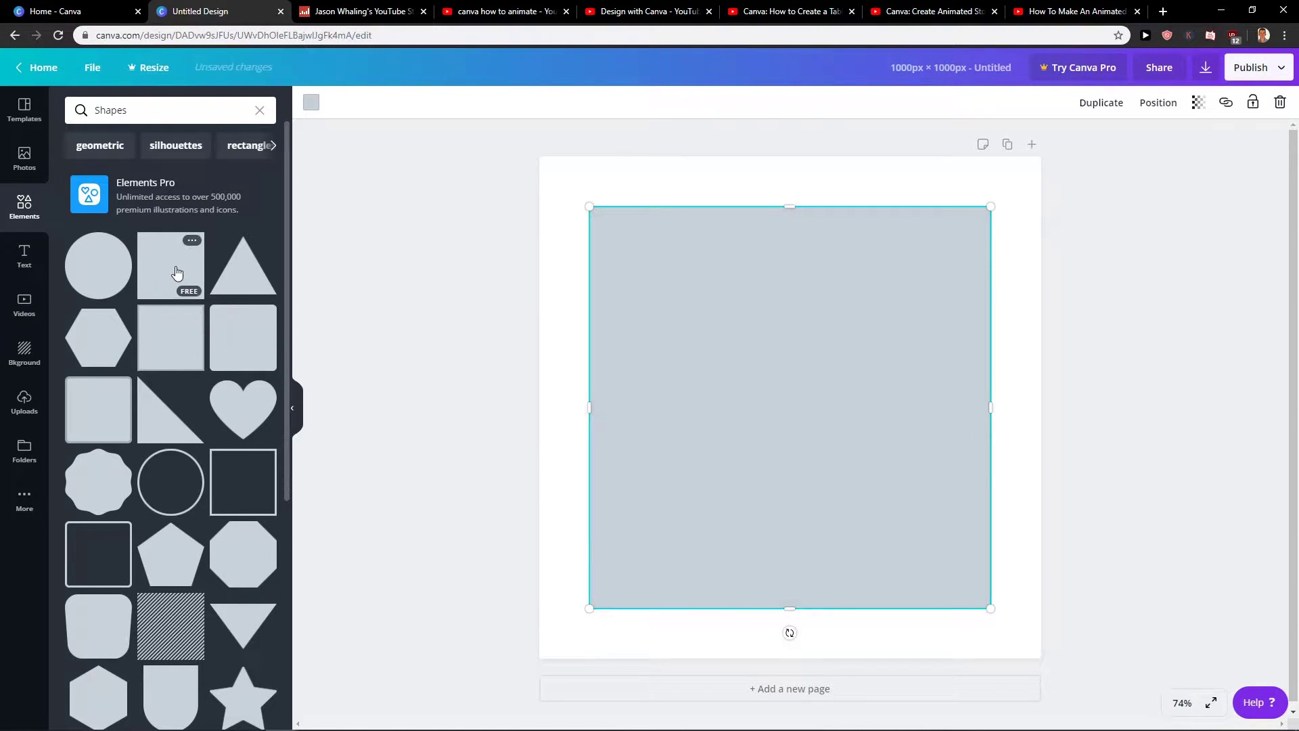
{"action": "left_click_drag", "start_coordinate": [991, 608], "coordinate": [624, 235]}
{"action": "left_click", "coordinate": [696, 226]}
Make the small rectangle white
{"action": "left_click", "coordinate": [647, 221]}
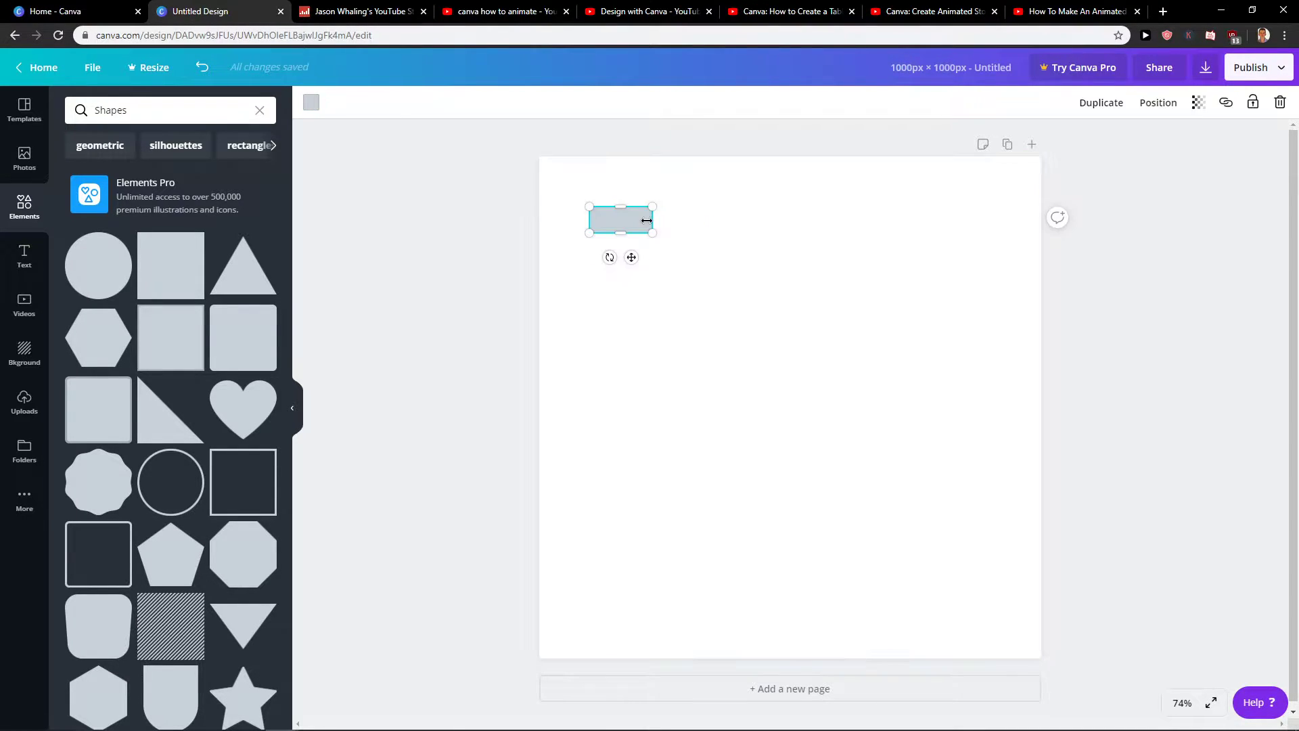
{"action": "left_click", "coordinate": [312, 102]}
{"action": "left_click", "coordinate": [79, 235]}
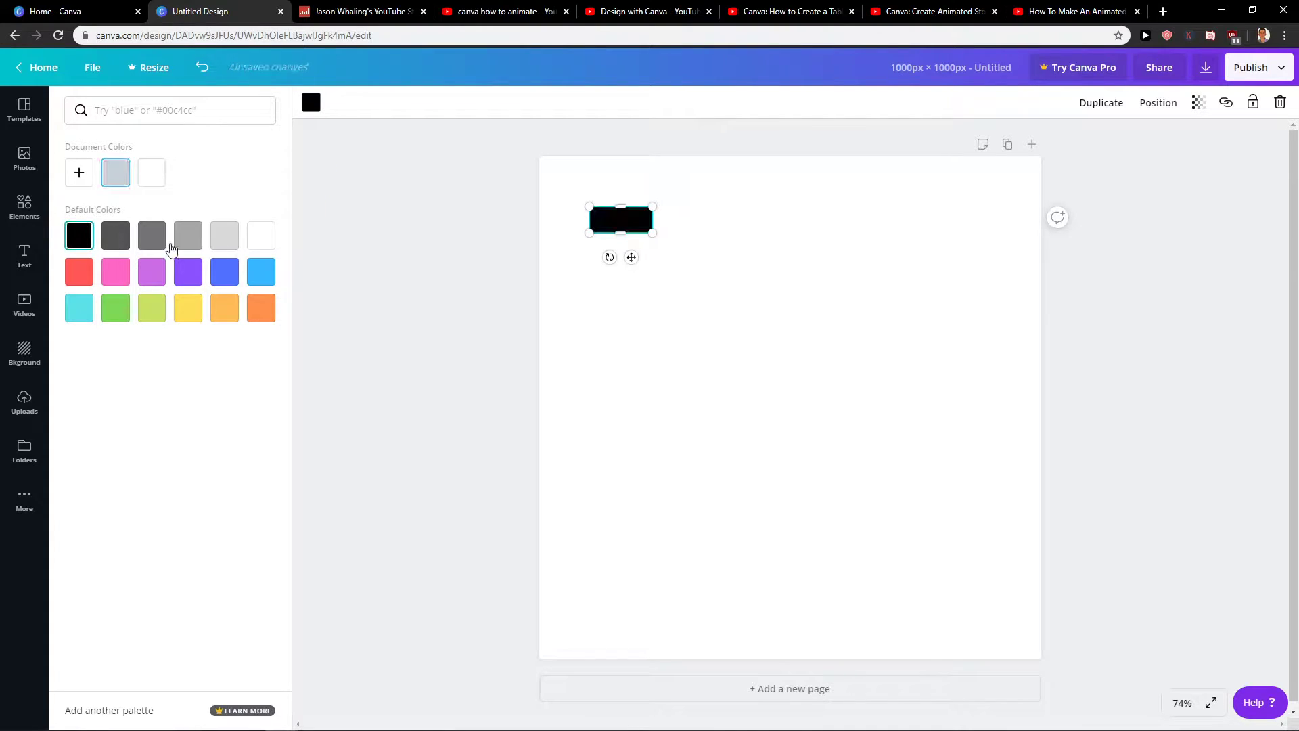
{"action": "left_click", "coordinate": [261, 236]}
Fill the page background with blue
{"action": "left_click", "coordinate": [643, 399]}
{"action": "left_click", "coordinate": [25, 351]}
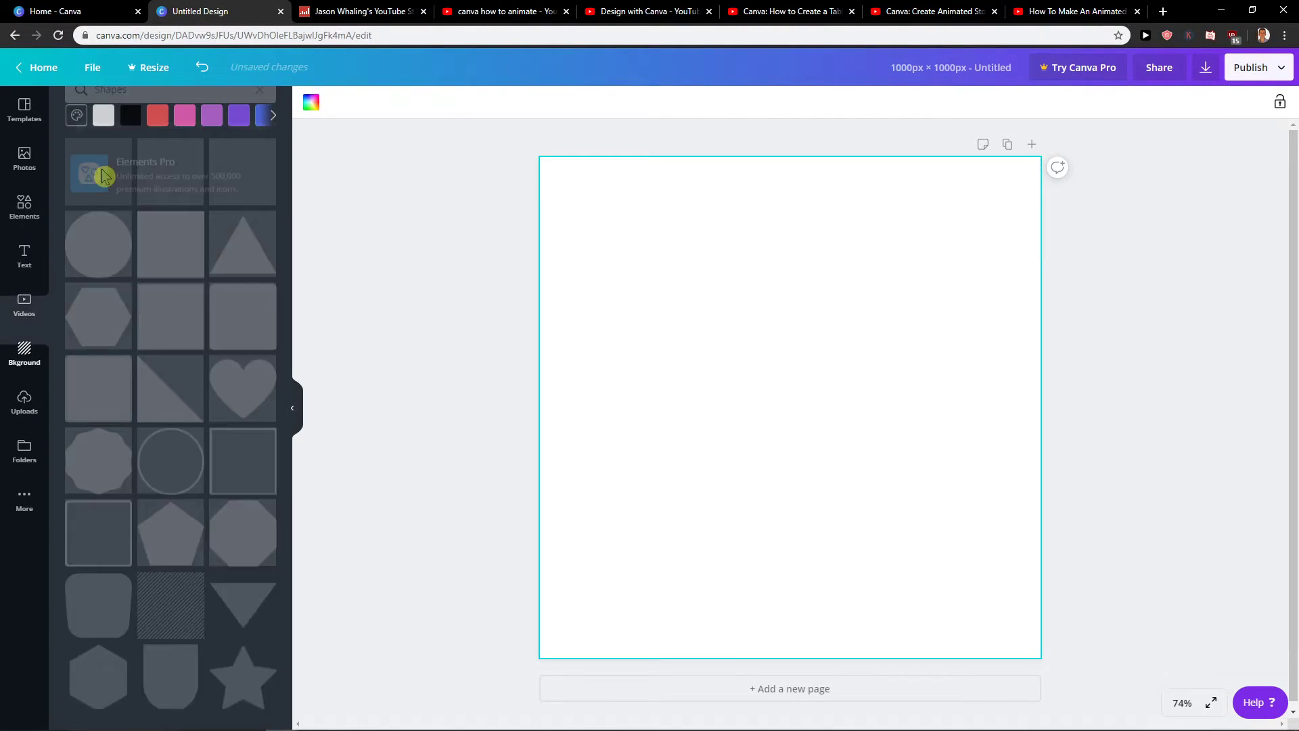
{"action": "left_click", "coordinate": [131, 109]}
{"action": "left_click", "coordinate": [131, 109]}
{"action": "left_click", "coordinate": [131, 110]}
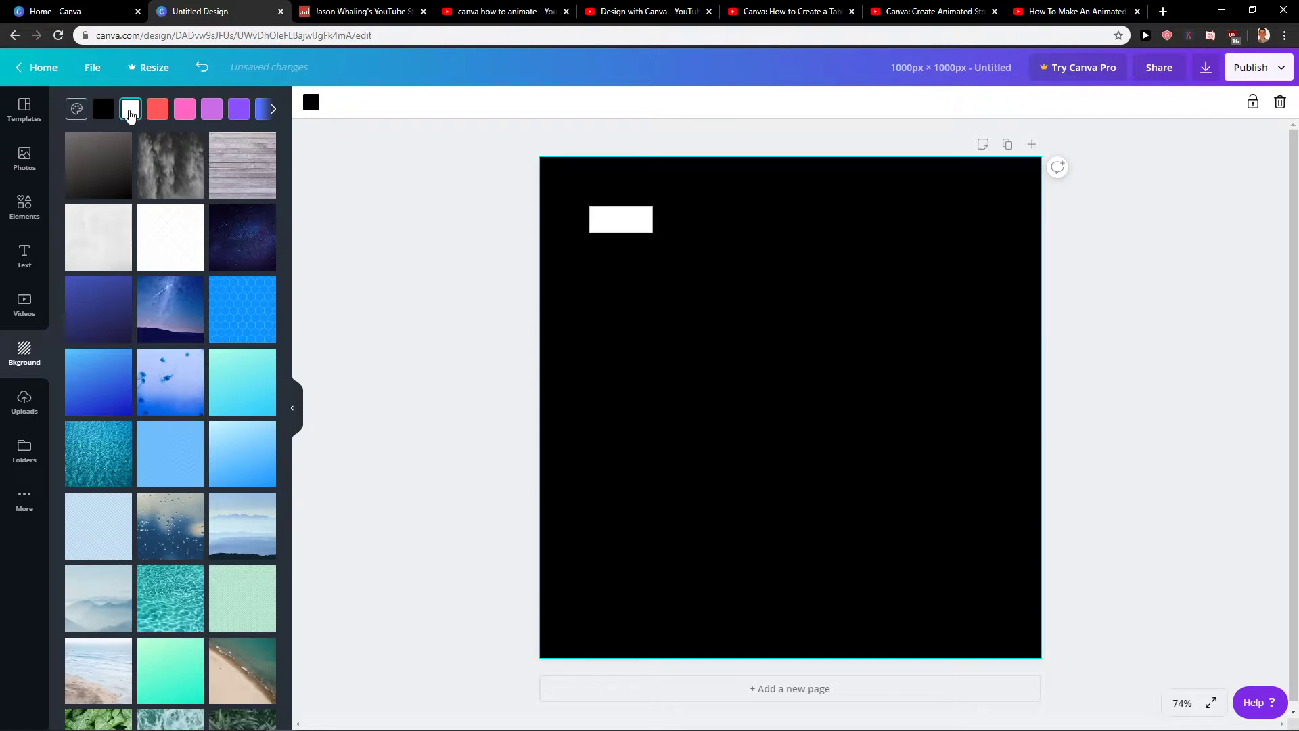
{"action": "left_click", "coordinate": [643, 210]}
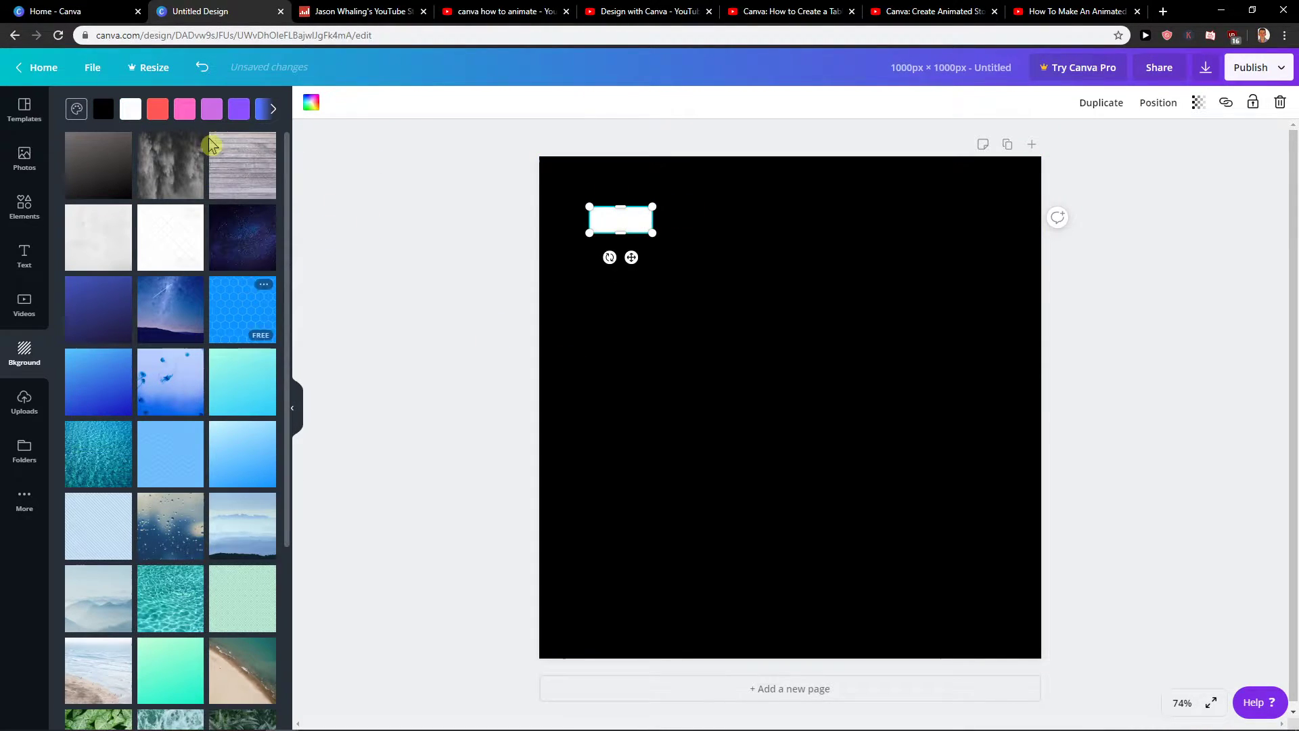
{"action": "left_click", "coordinate": [273, 109]}
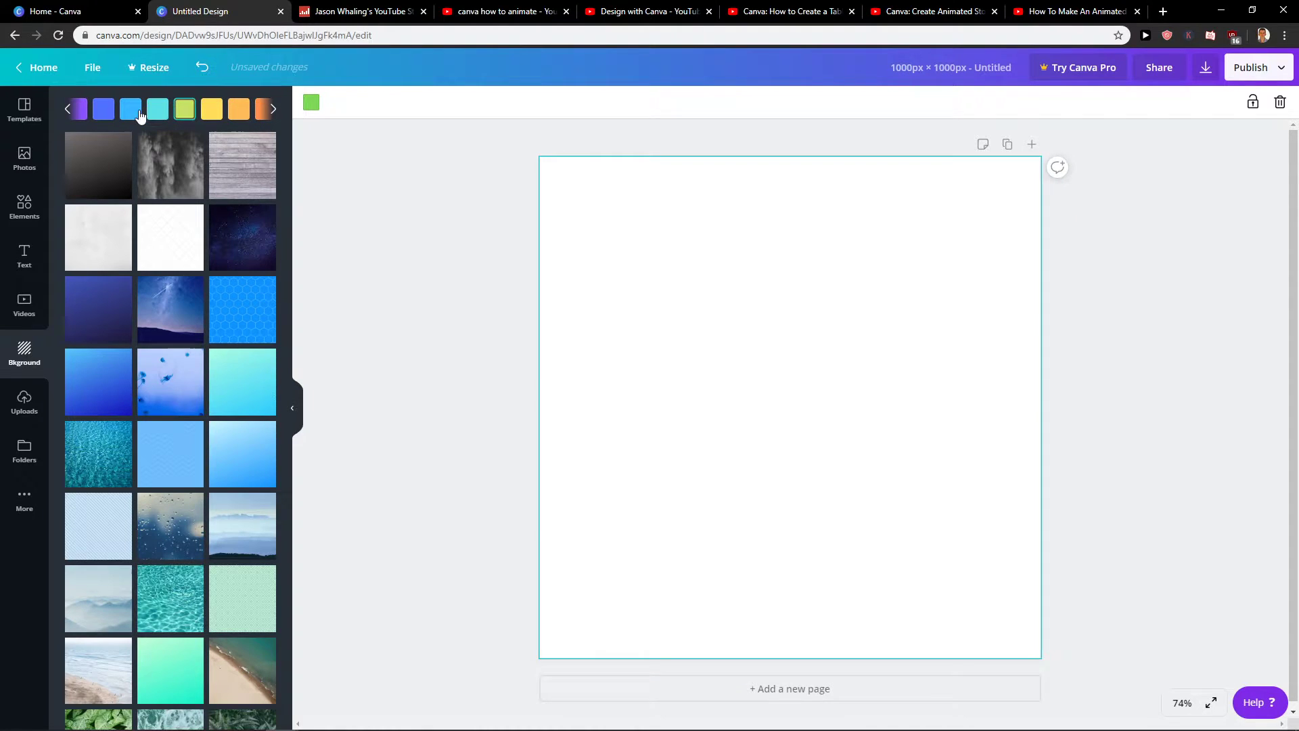
{"action": "left_click", "coordinate": [104, 109]}
{"action": "left_click", "coordinate": [636, 224]}
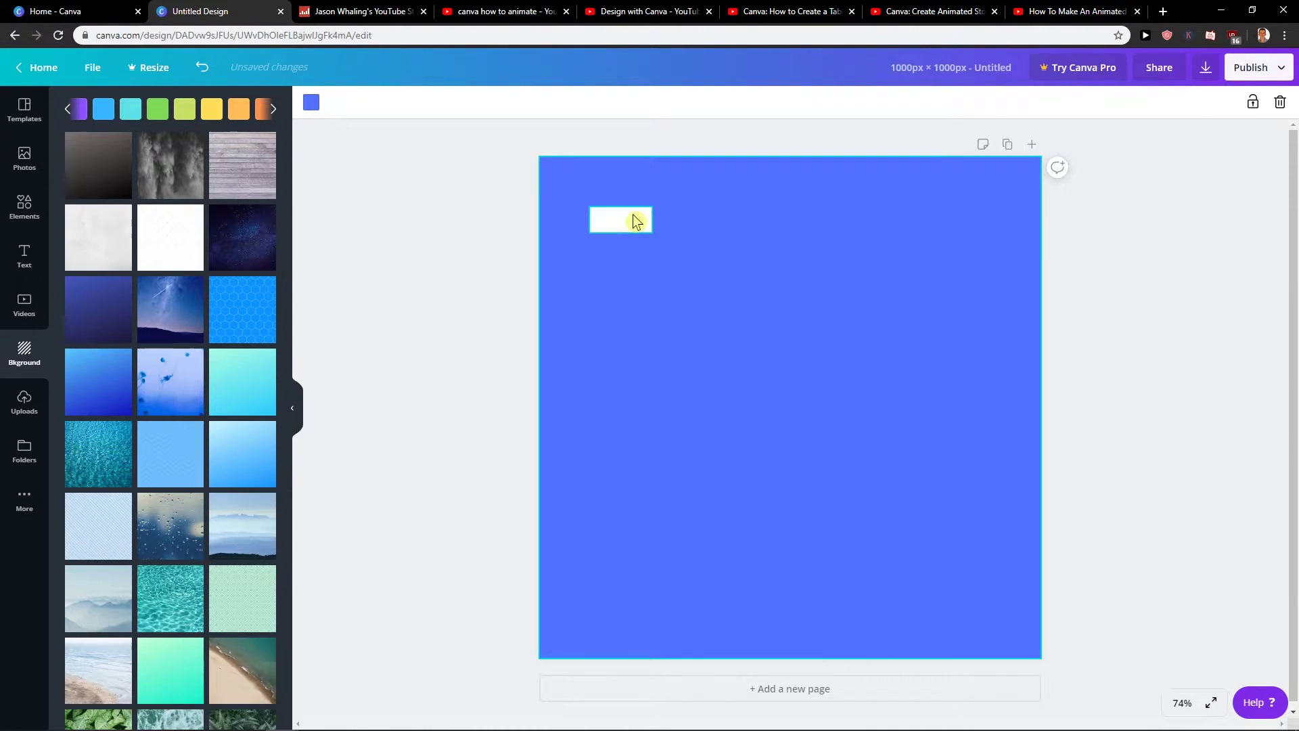
Duplicate the white rectangle and place the copy right beside it
{"action": "key", "text": "ctrl+d"}
{"action": "left_click_drag", "start_coordinate": [640, 225], "coordinate": [691, 227]}
{"action": "left_click", "coordinate": [632, 271]}
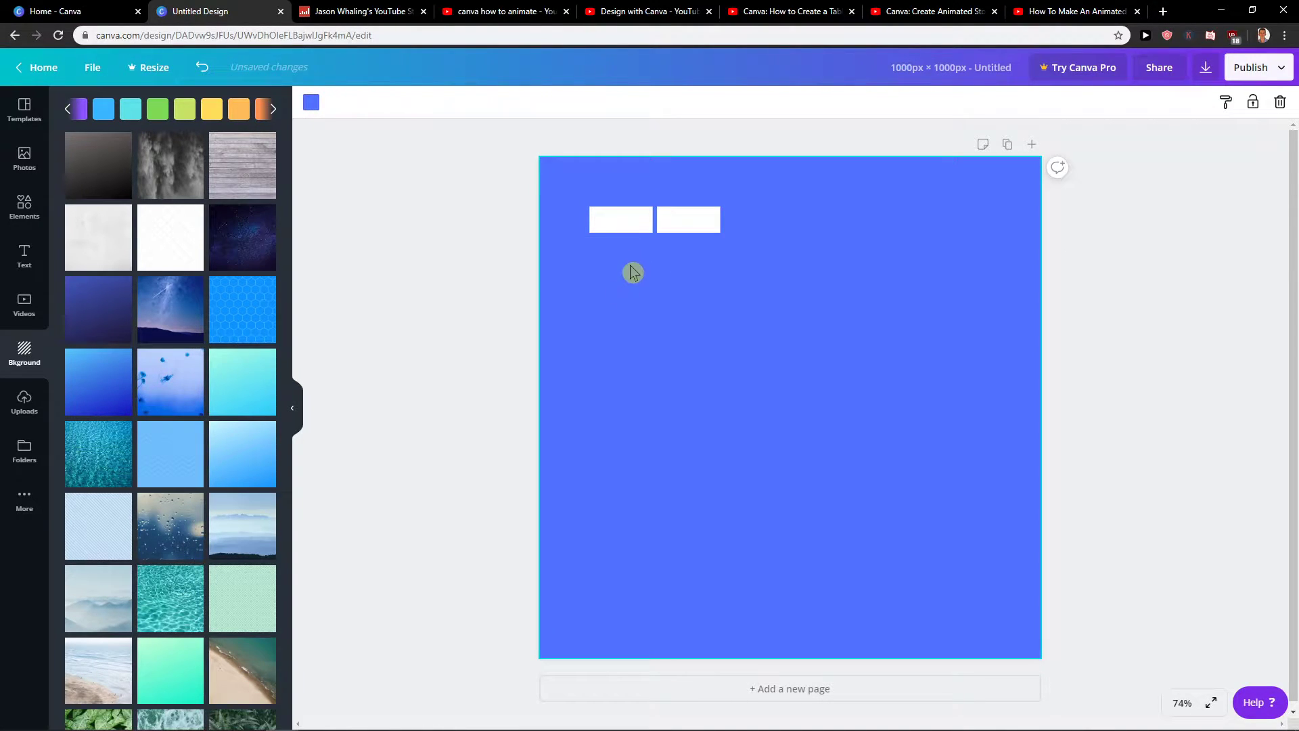
Copy the rectangle pair twice to extend the row to six, undoing a misplaced paste
{"action": "left_click", "coordinate": [627, 225]}
{"action": "left_click", "coordinate": [707, 221], "text": "shift"}
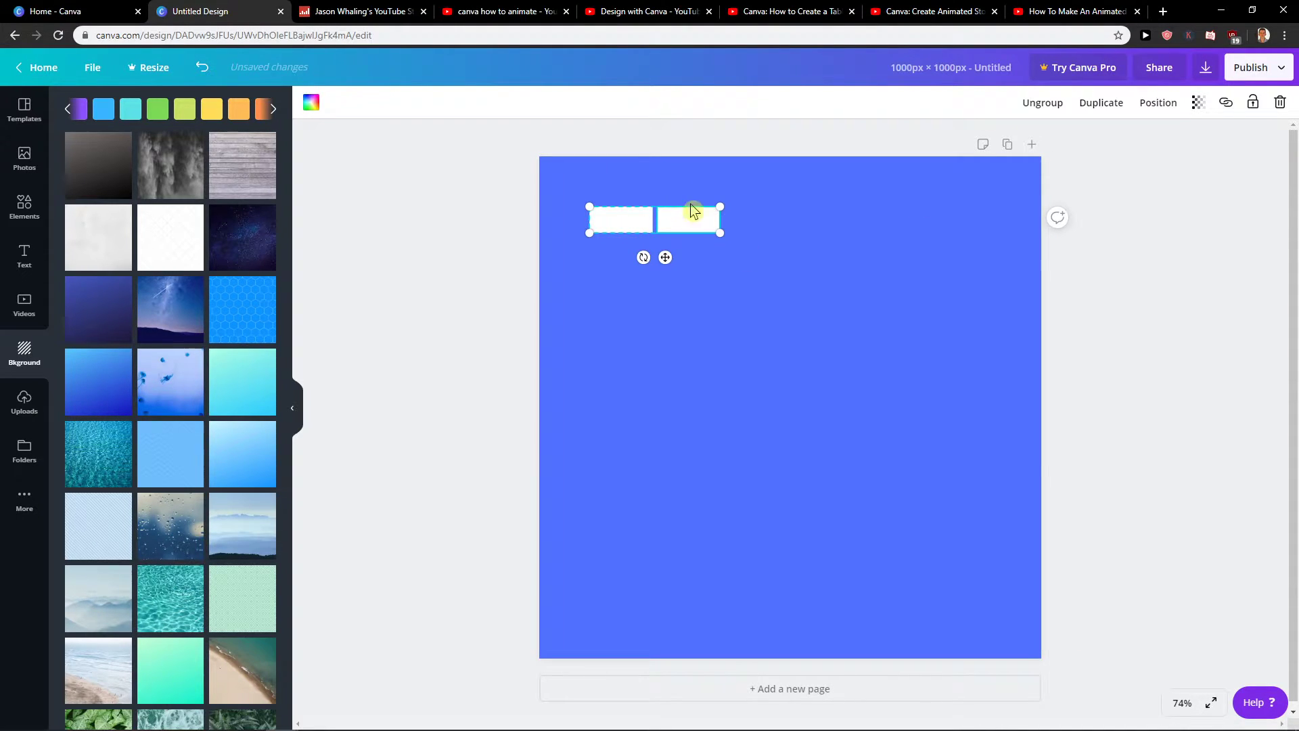
{"action": "key", "text": "ctrl+d"}
{"action": "left_click_drag", "start_coordinate": [693, 220], "coordinate": [832, 217]}
{"action": "left_click", "coordinate": [826, 264]}
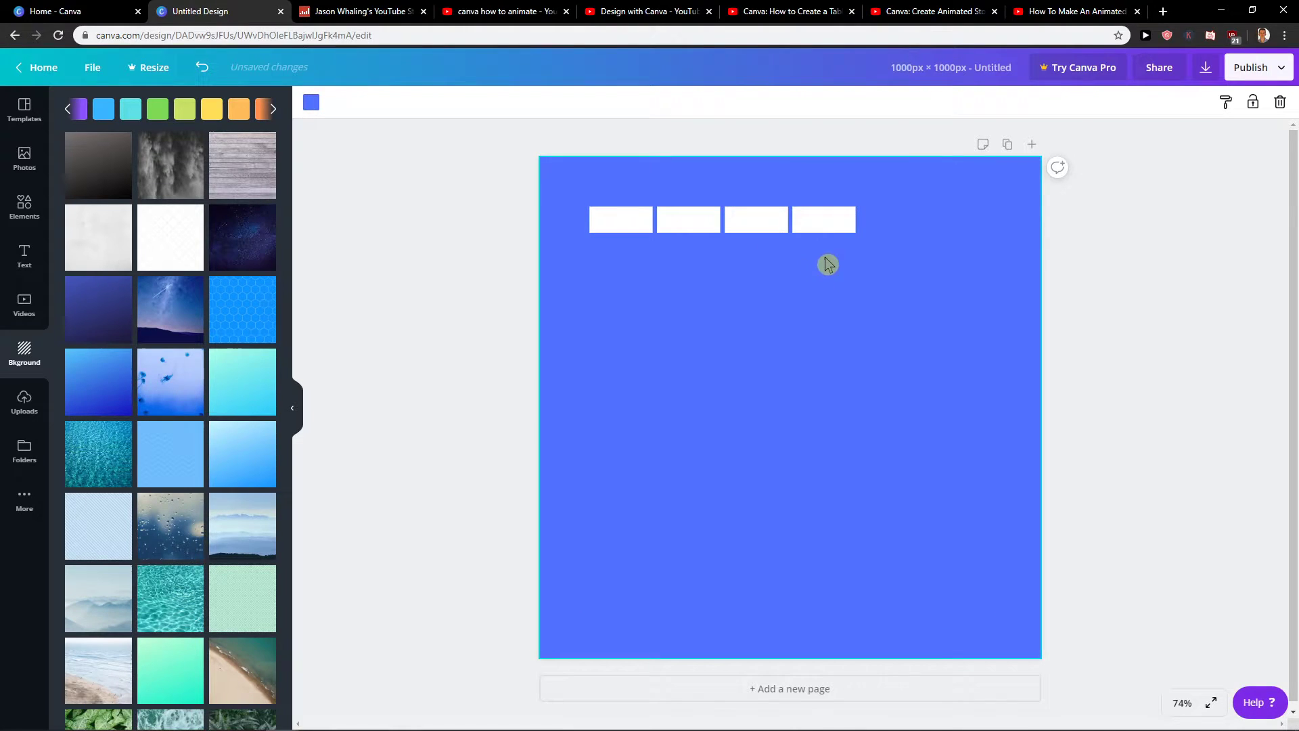
{"action": "key", "text": "ctrl+v"}
{"action": "left_click_drag", "start_coordinate": [710, 231], "coordinate": [971, 220]}
{"action": "left_click", "coordinate": [926, 284]}
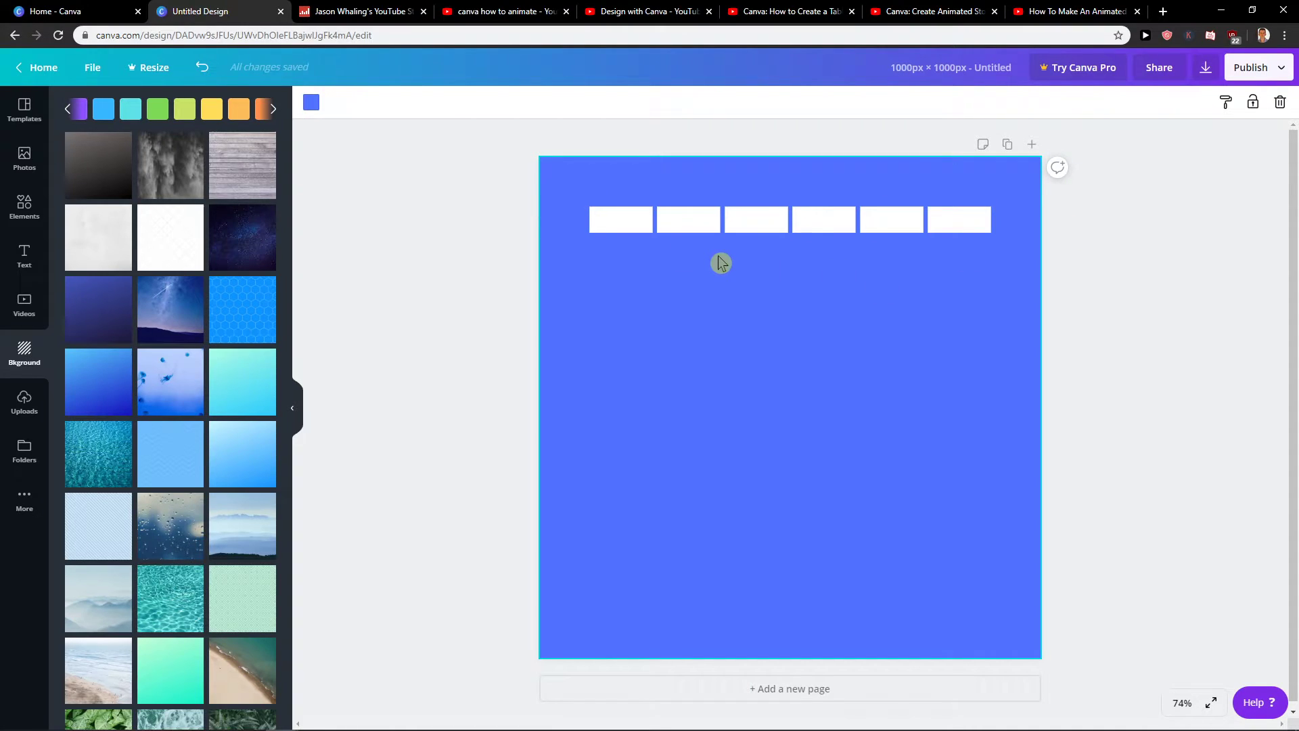
{"action": "key", "text": "ctrl+v"}
{"action": "left_click_drag", "start_coordinate": [702, 251], "coordinate": [632, 233]}
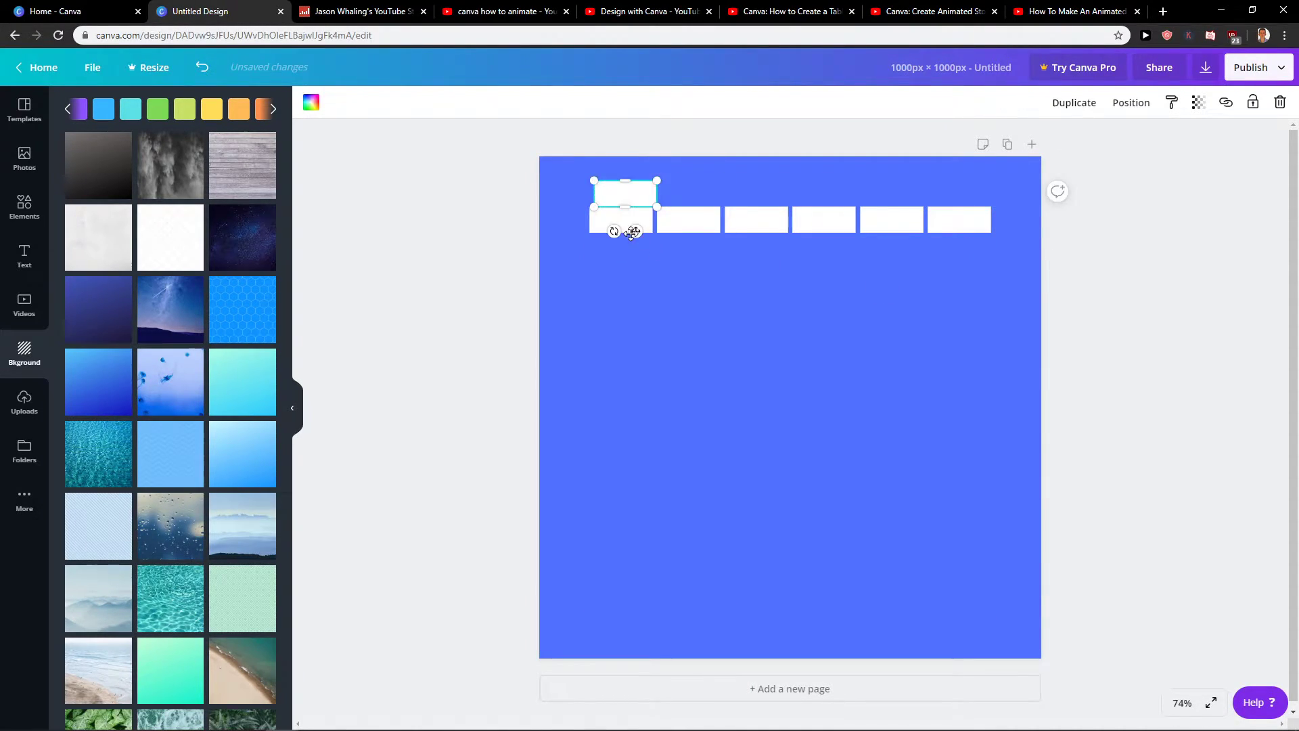
{"action": "key", "text": "ctrl+z"}
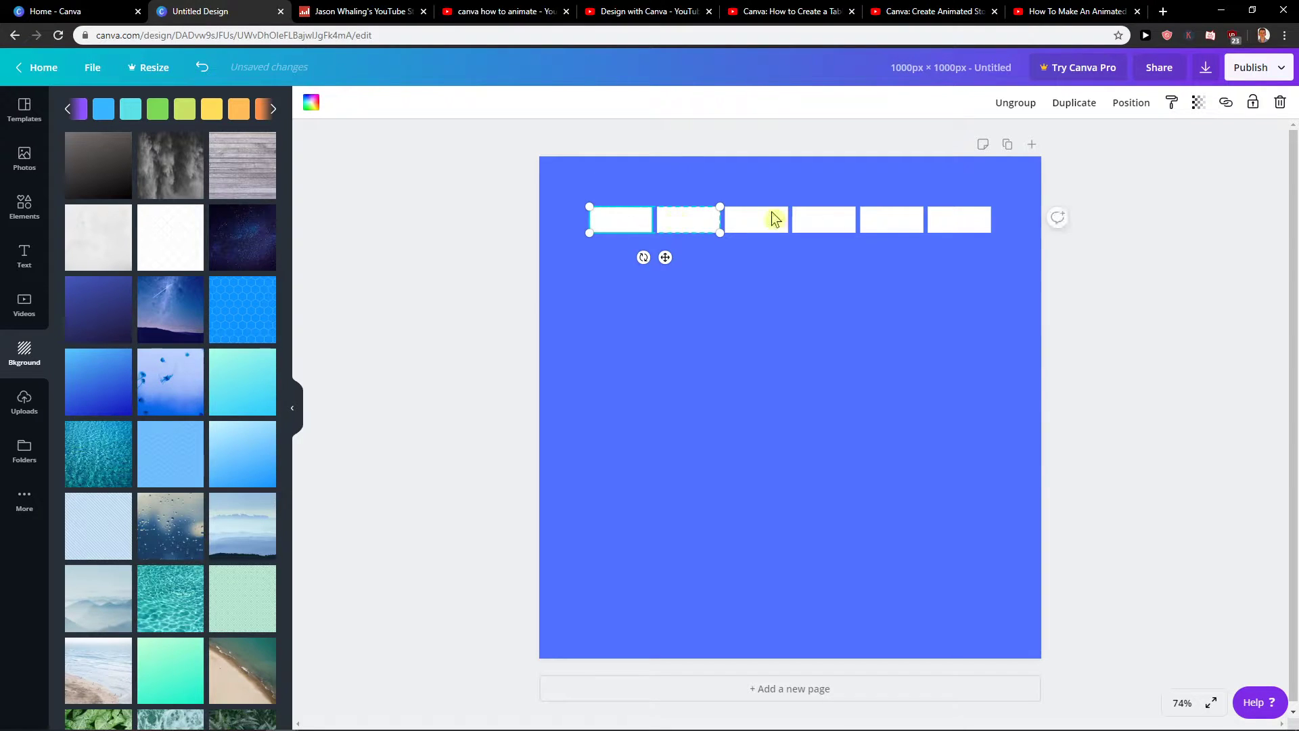
Group the six-rectangle row, try duplicating it below, then delete the copy
{"action": "left_click", "coordinate": [971, 232]}
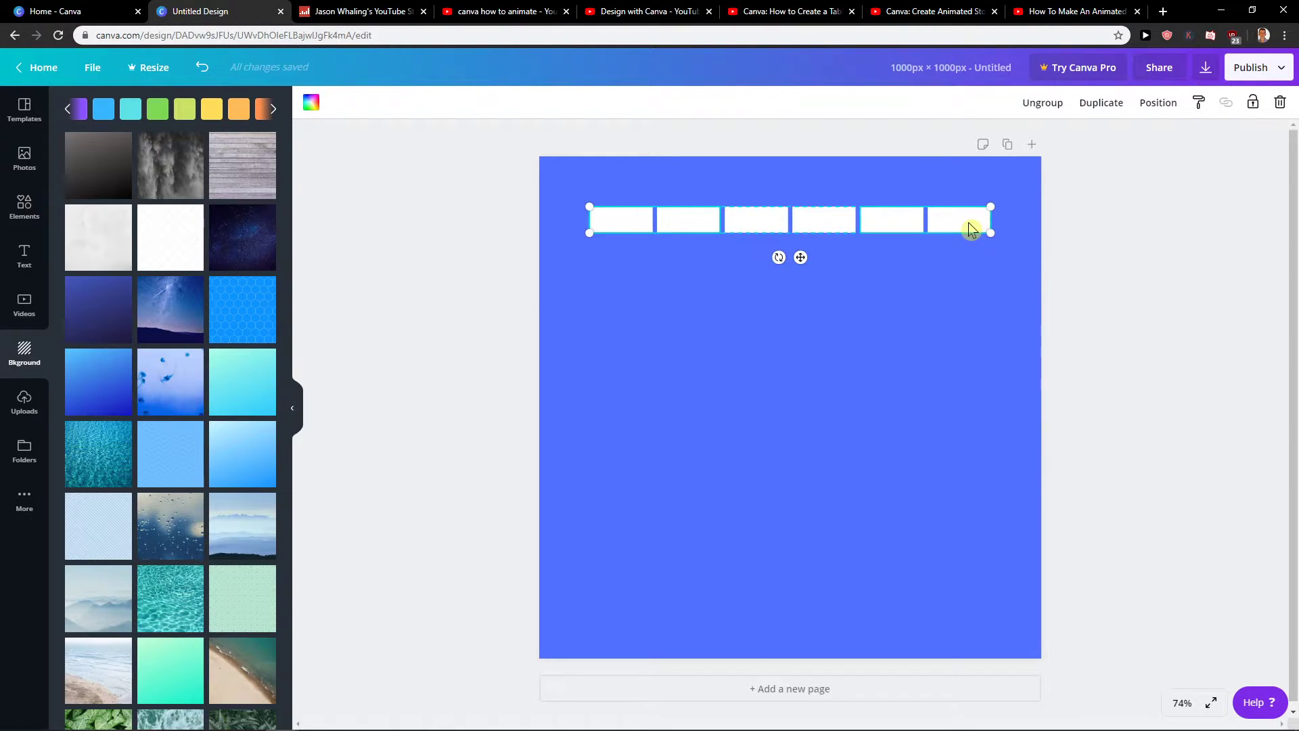
{"action": "left_click", "coordinate": [1046, 106]}
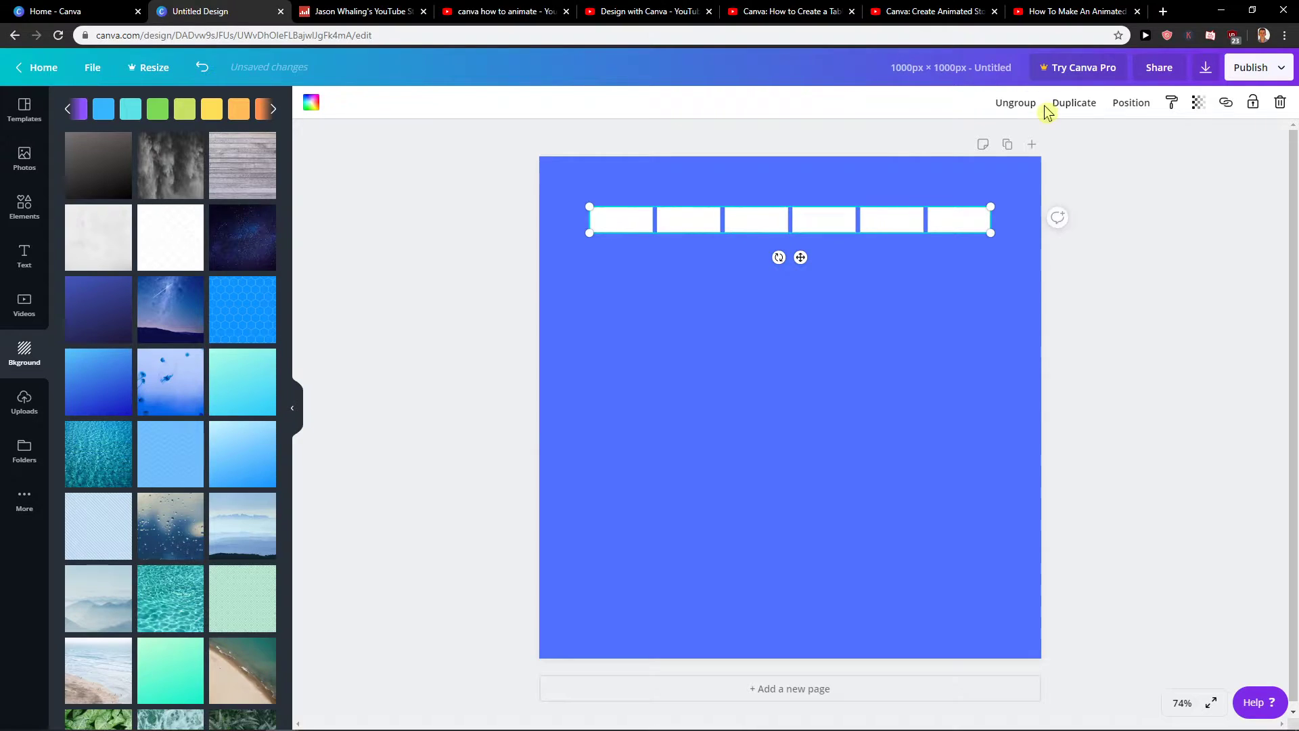
{"action": "left_click", "coordinate": [767, 351]}
{"action": "left_click", "coordinate": [675, 232]}
{"action": "key", "text": "ctrl+d"}
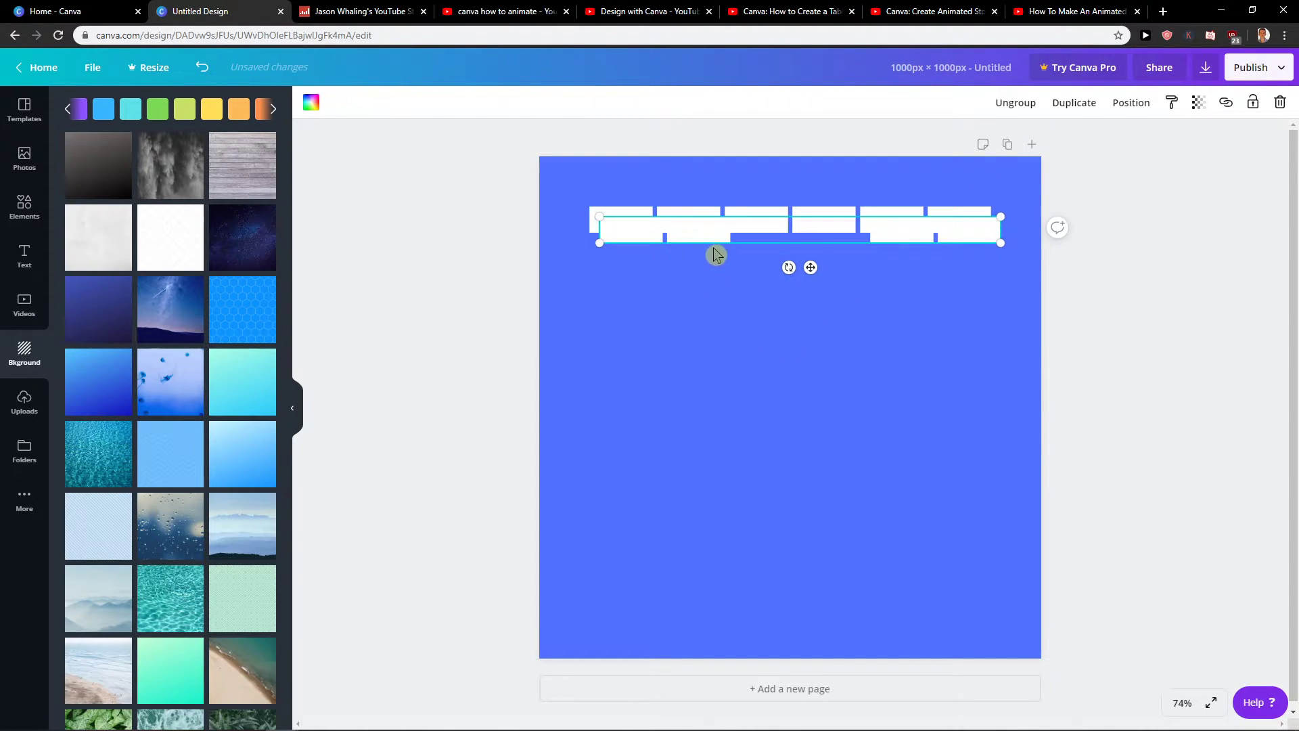
{"action": "left_click_drag", "start_coordinate": [715, 255], "coordinate": [700, 285]}
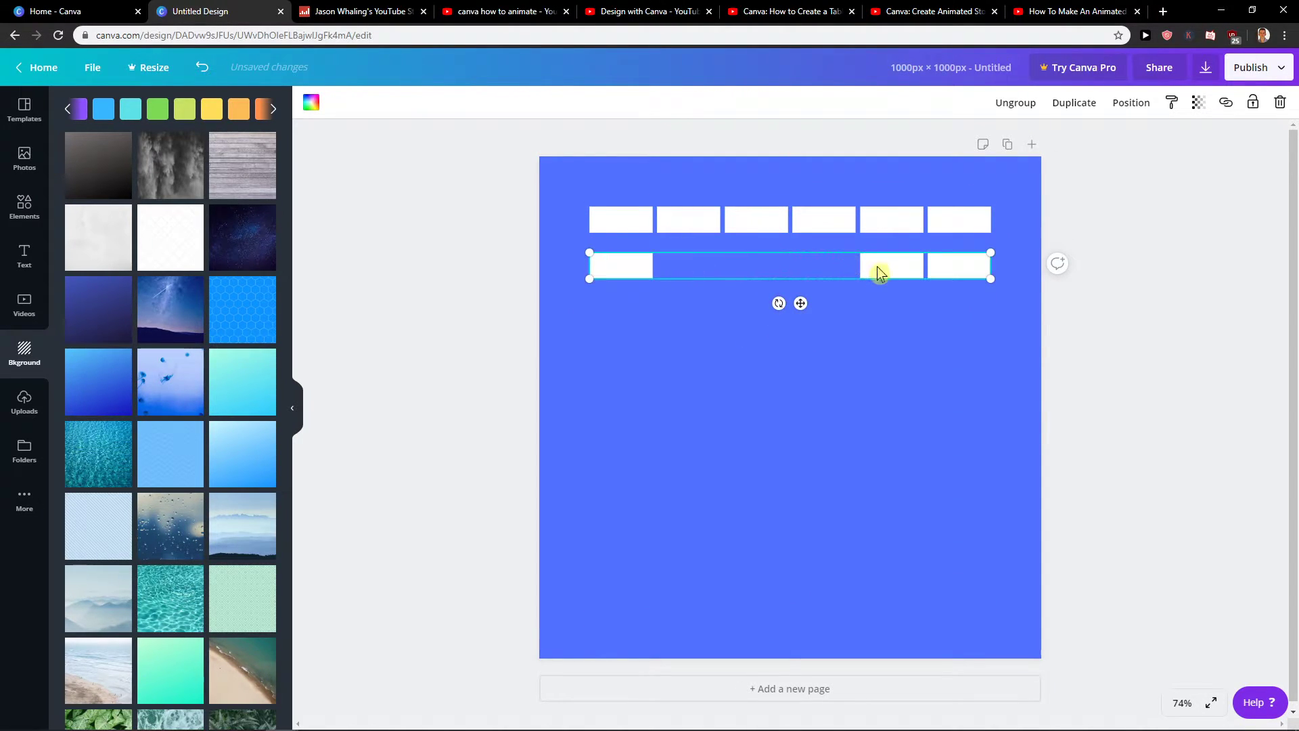
{"action": "key", "text": "Delete"}
Ungroup the row and break apart the grouped third and fourth rectangles
{"action": "left_click", "coordinate": [648, 228]}
{"action": "left_click", "coordinate": [1015, 102]}
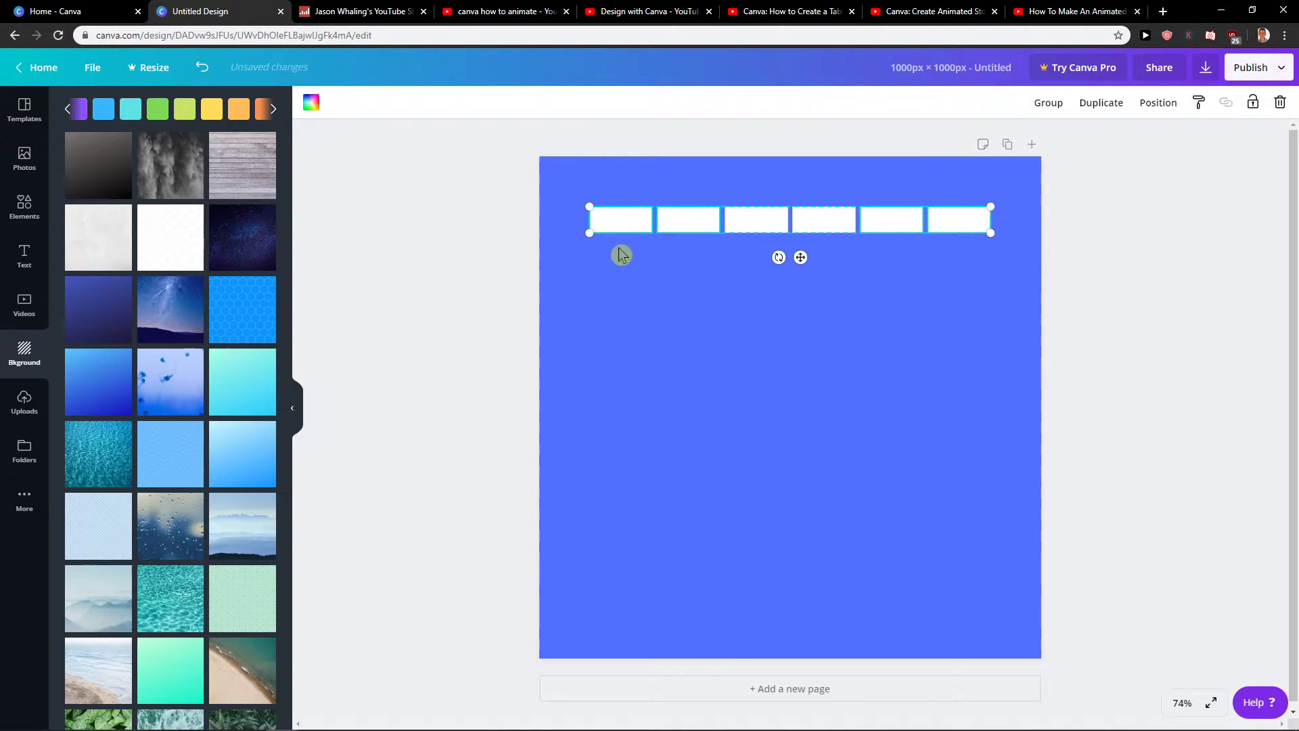
{"action": "left_click", "coordinate": [636, 221]}
{"action": "left_click", "coordinate": [688, 223], "text": "shift"}
{"action": "left_click", "coordinate": [761, 223], "text": "shift"}
{"action": "left_click", "coordinate": [819, 228], "text": "shift"}
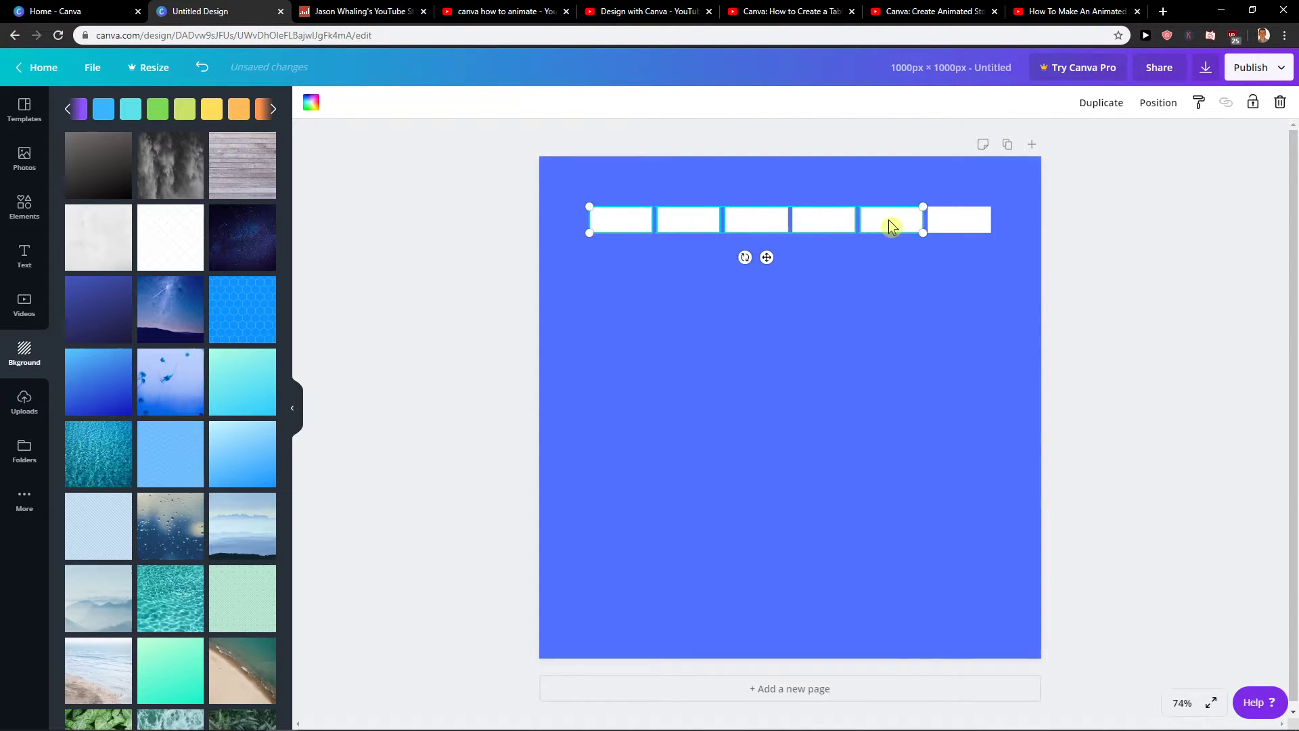
{"action": "left_click", "coordinate": [951, 232], "text": "shift"}
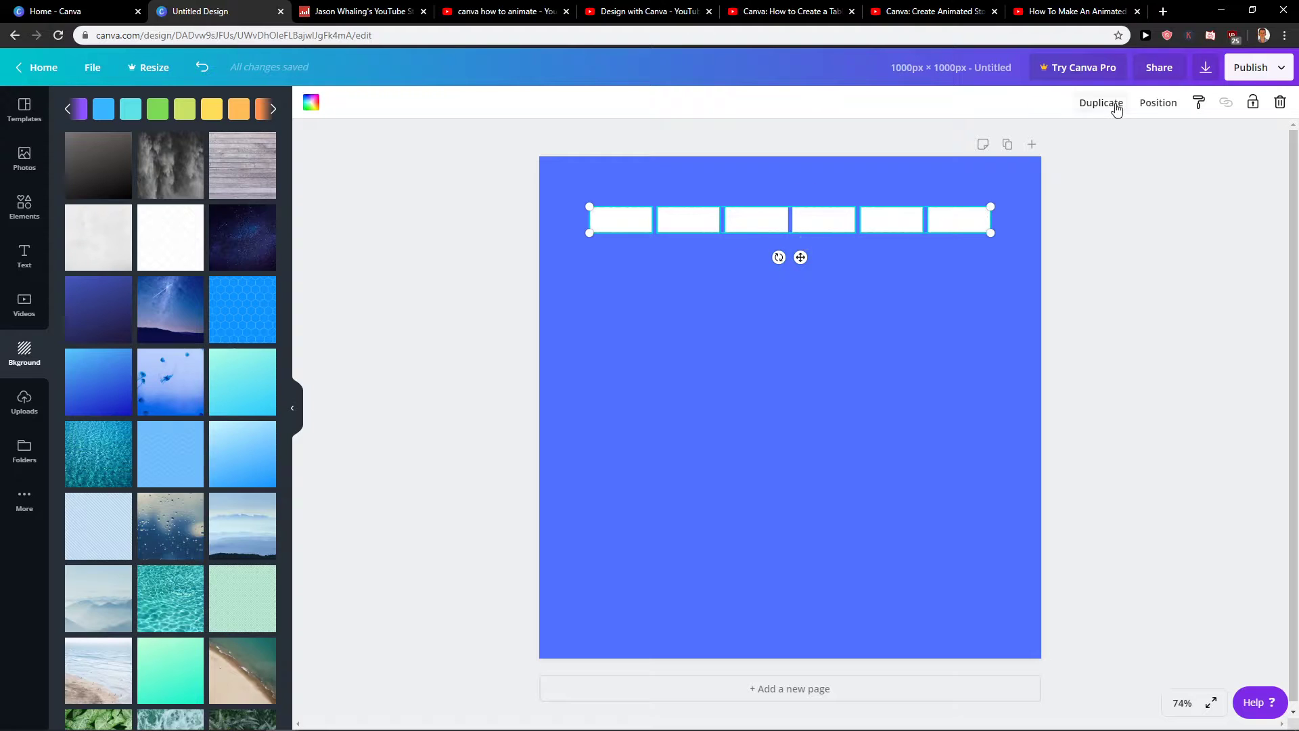
{"action": "left_click", "coordinate": [771, 270]}
{"action": "left_click", "coordinate": [789, 217]}
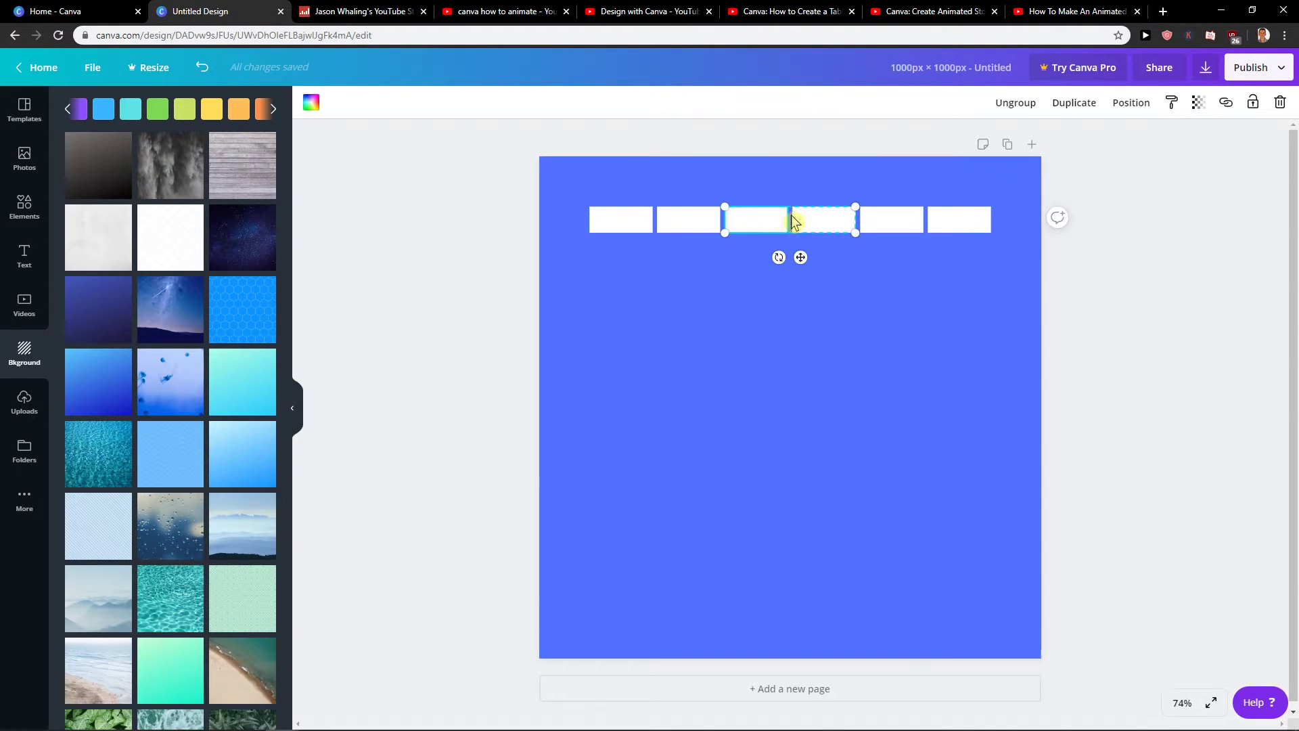
{"action": "left_click", "coordinate": [1015, 103]}
Group all six rectangles into one row and duplicate it
{"action": "left_click", "coordinate": [638, 220]}
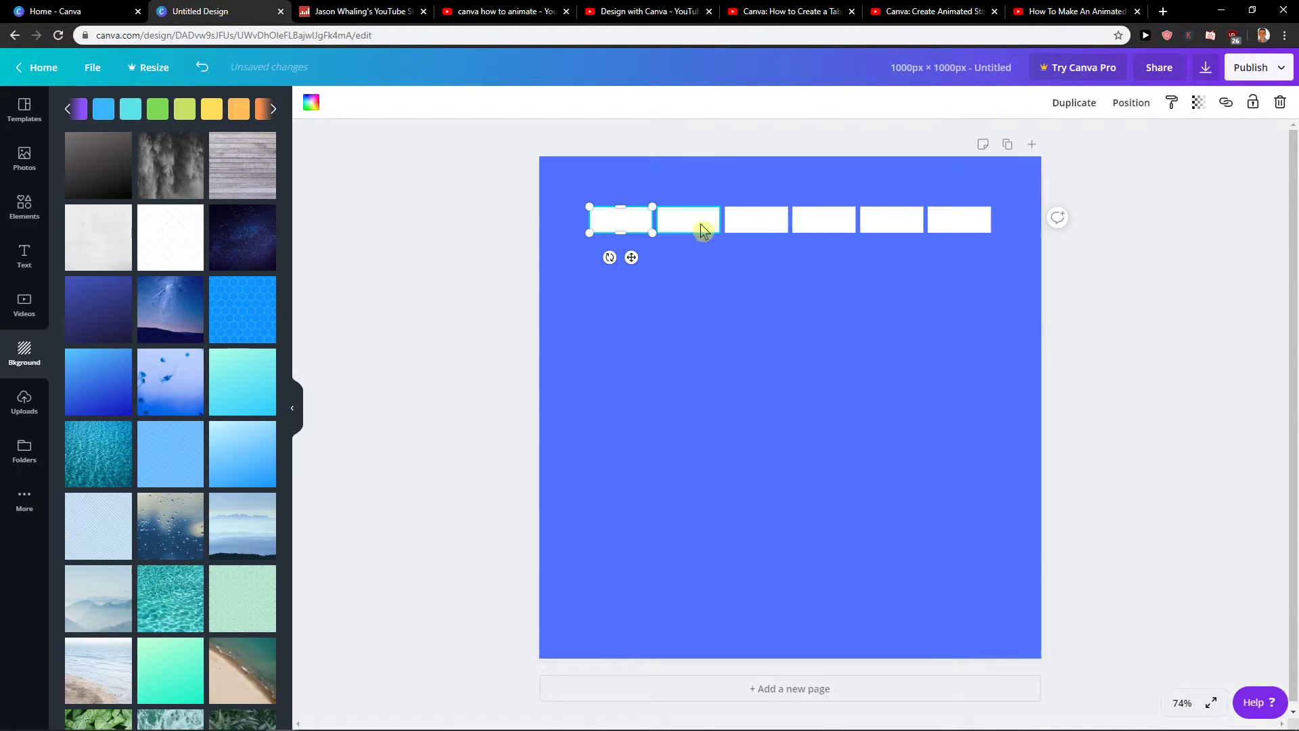
{"action": "left_click", "coordinate": [700, 224], "text": "shift"}
{"action": "left_click", "coordinate": [750, 225], "text": "shift"}
{"action": "left_click", "coordinate": [819, 230], "text": "shift"}
{"action": "left_click", "coordinate": [885, 222], "text": "shift"}
{"action": "left_click", "coordinate": [949, 217], "text": "shift"}
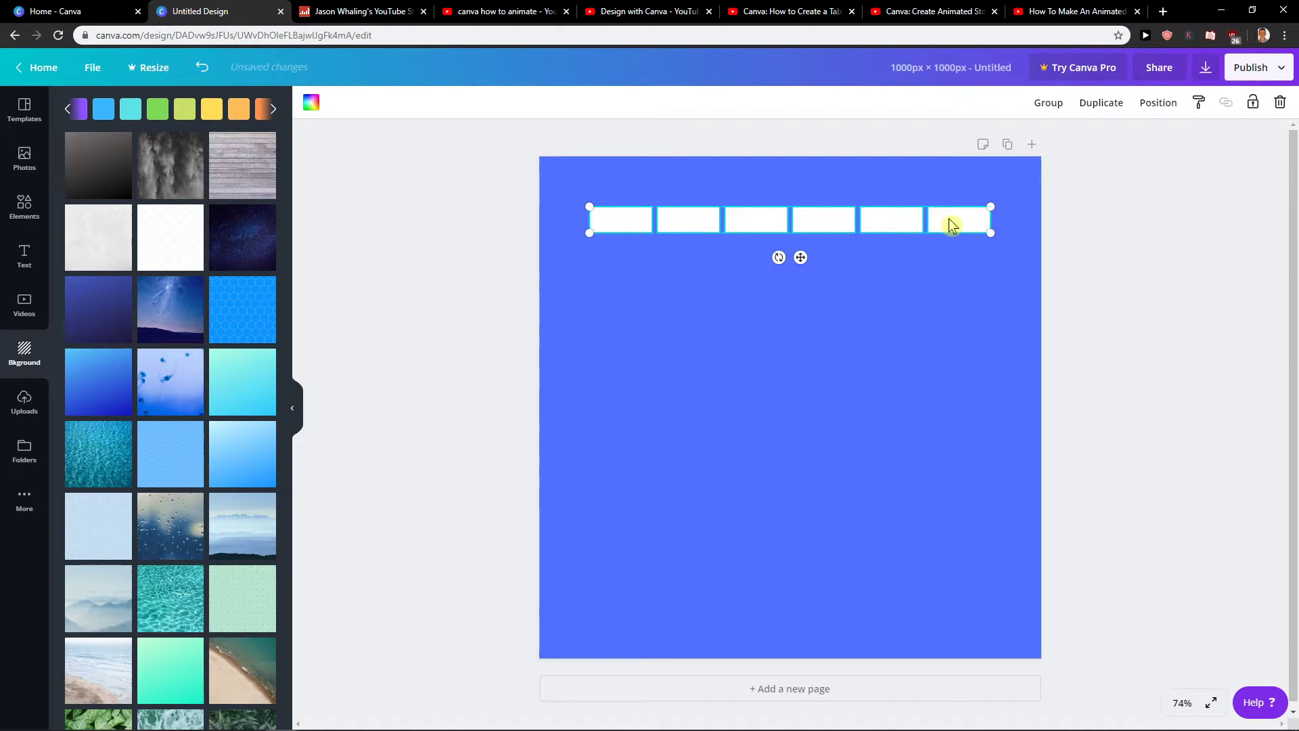
{"action": "left_click", "coordinate": [1048, 103]}
{"action": "mouse_move", "coordinate": [801, 255]}
{"action": "left_mouse_down"}
{"action": "mouse_move", "coordinate": [815, 229]}
{"action": "mouse_move", "coordinate": [805, 252]}
{"action": "left_mouse_up"}
{"action": "key", "text": "ctrl+d"}
Group the two rows and duplicate them beneath to make four rows
{"action": "left_click", "coordinate": [782, 319]}
{"action": "left_click", "coordinate": [628, 217]}
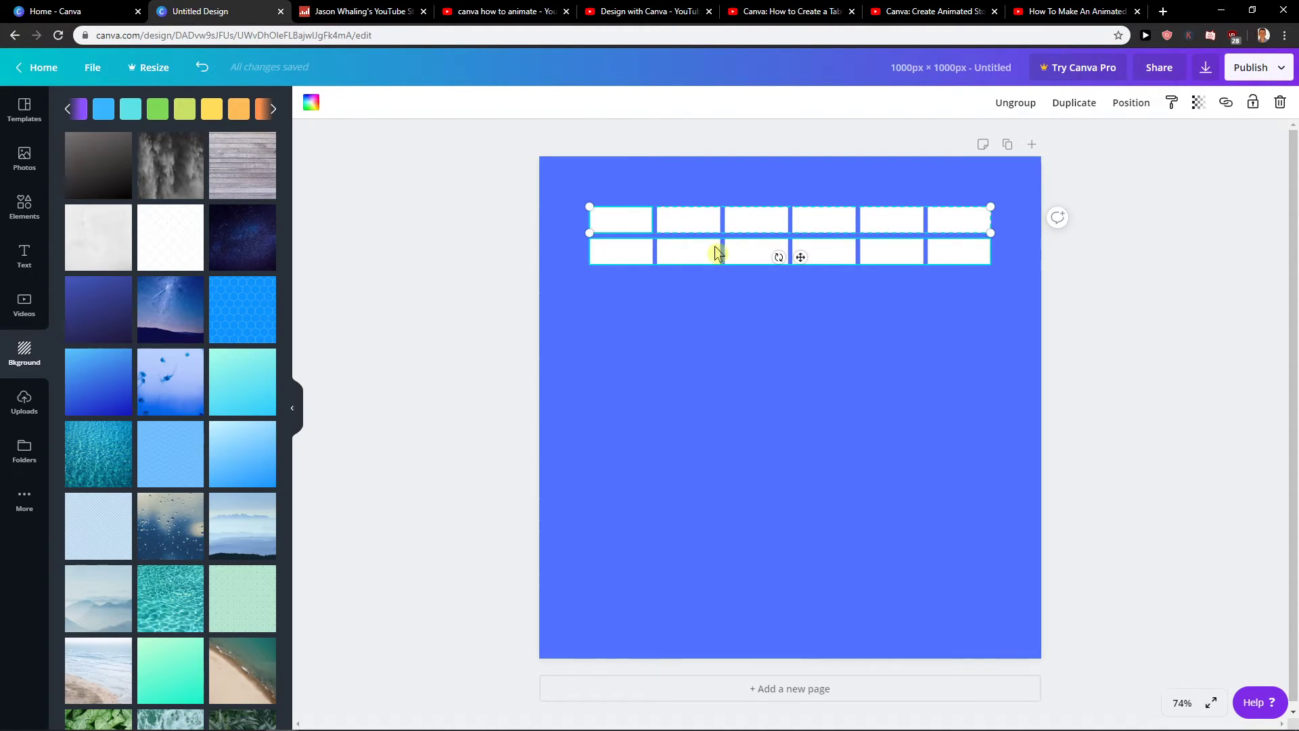
{"action": "left_click", "coordinate": [964, 260], "text": "shift"}
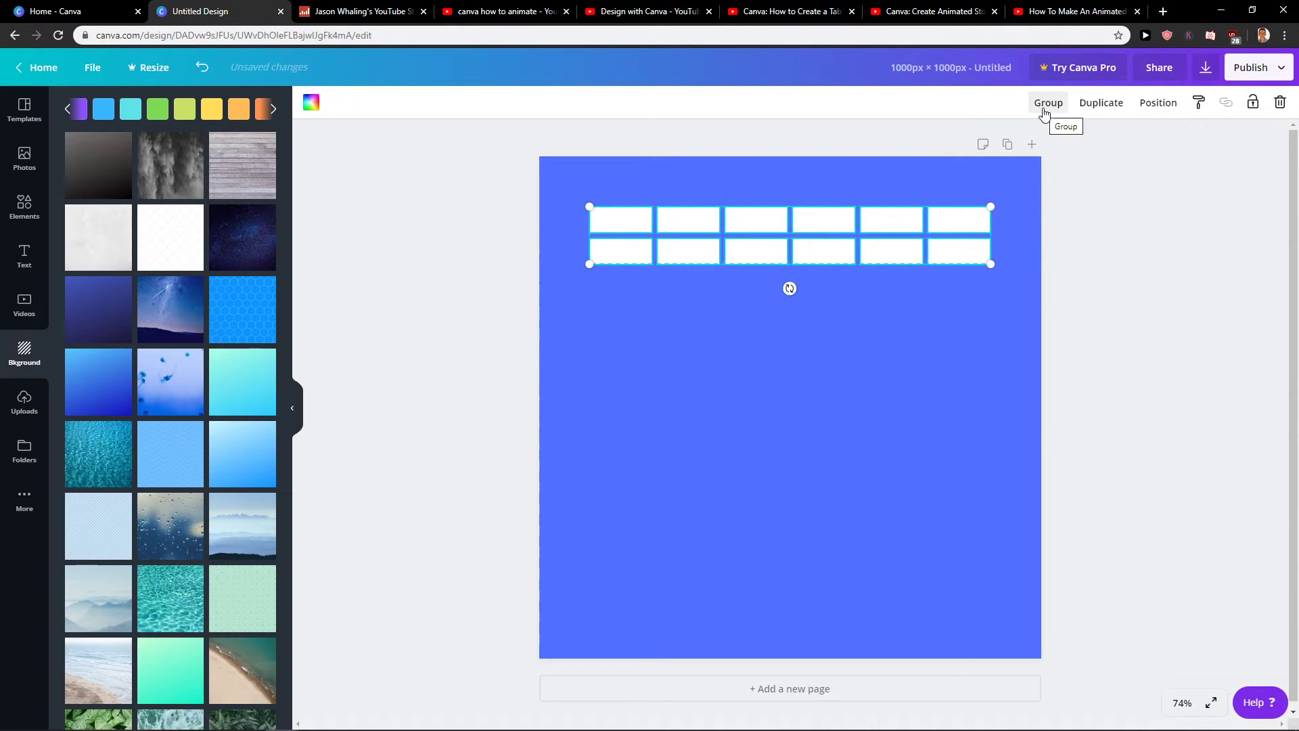
{"action": "left_click", "coordinate": [1042, 107]}
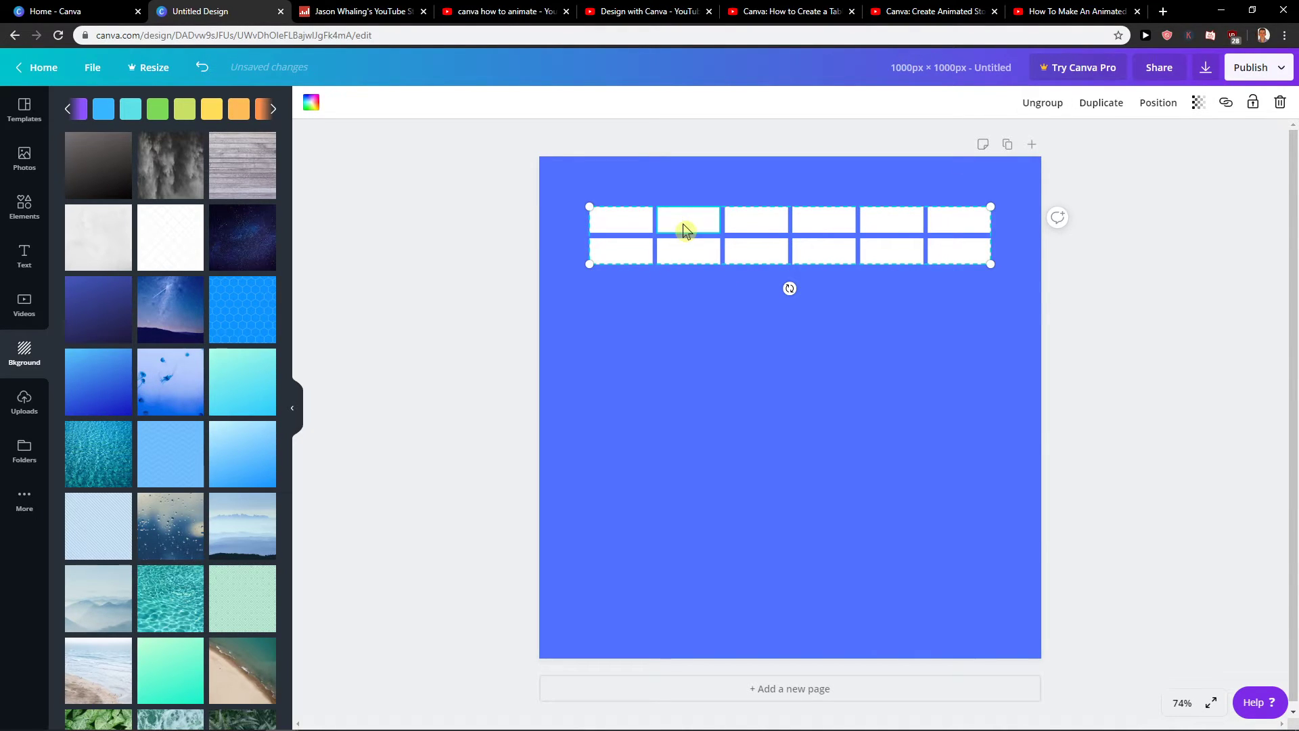
{"action": "key", "text": "ctrl+d"}
{"action": "left_click_drag", "start_coordinate": [765, 258], "coordinate": [752, 297]}
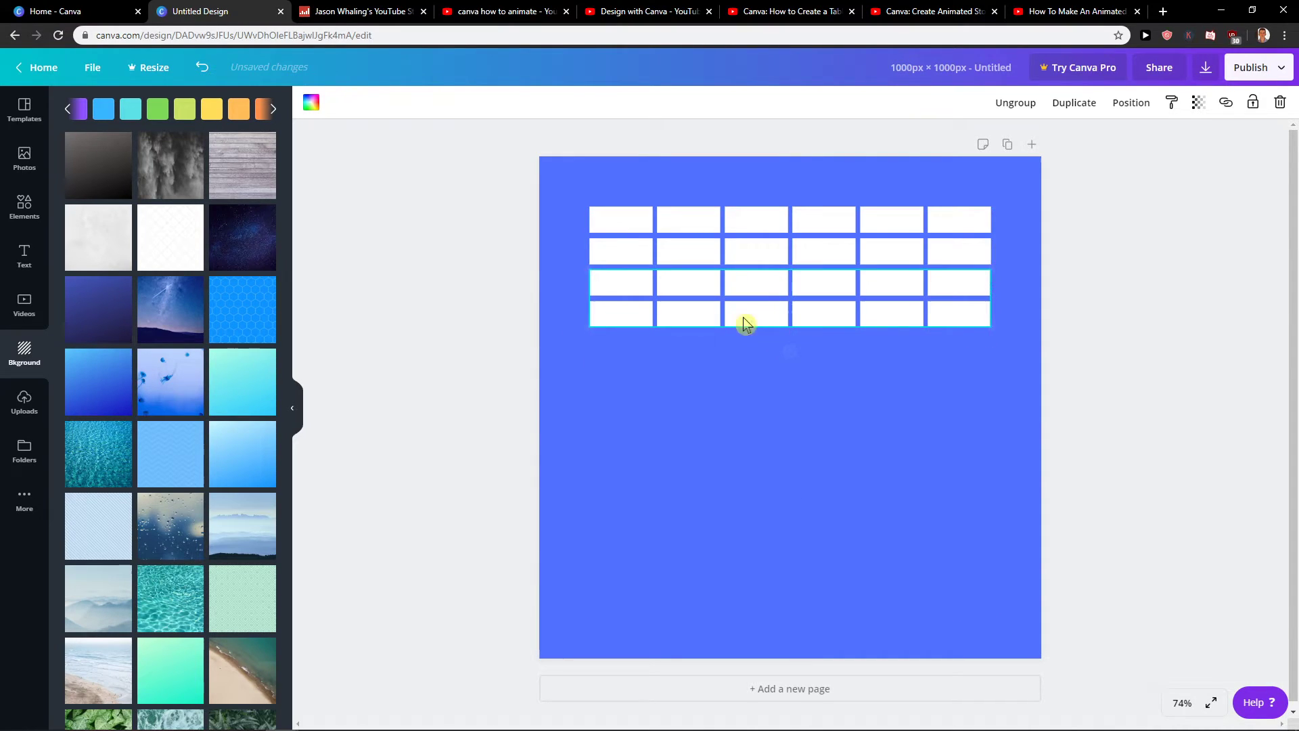
Add another copy of the table below and move it further down the page
{"action": "left_click", "coordinate": [719, 383]}
{"action": "left_click", "coordinate": [618, 209]}
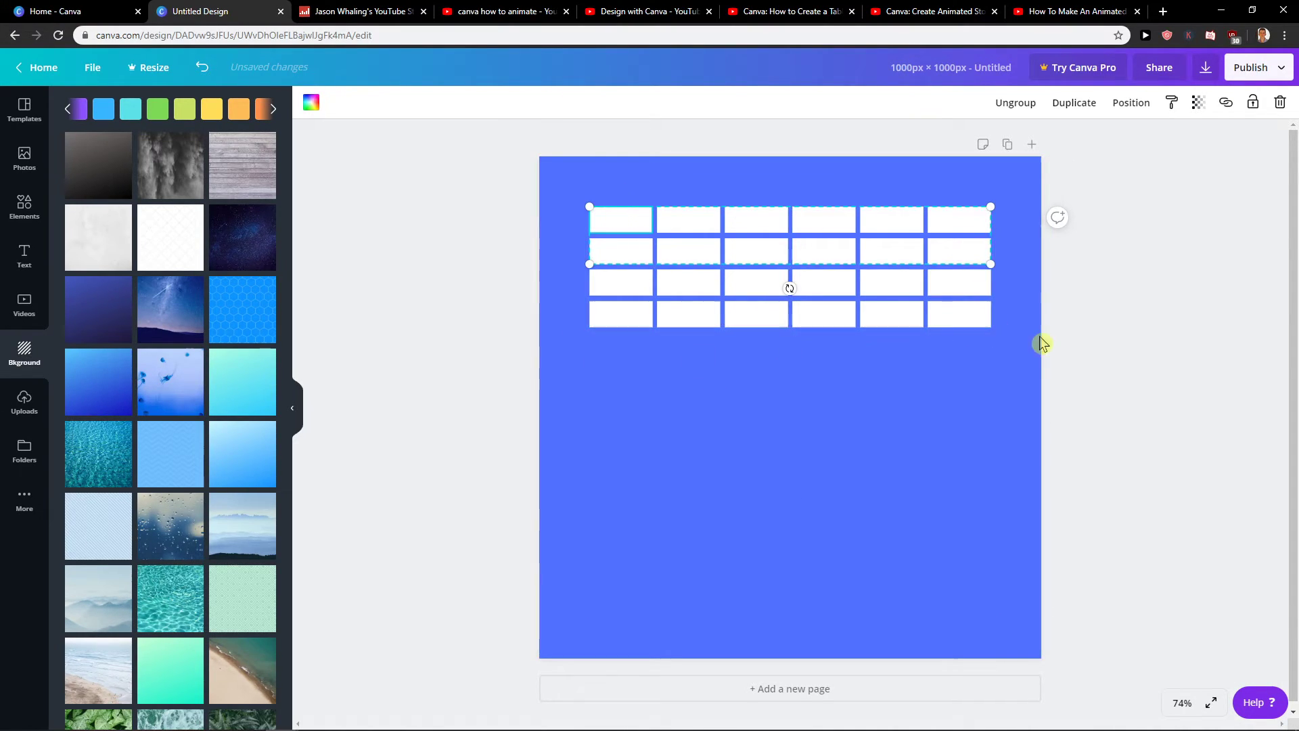
{"action": "left_click", "coordinate": [964, 320], "text": "shift"}
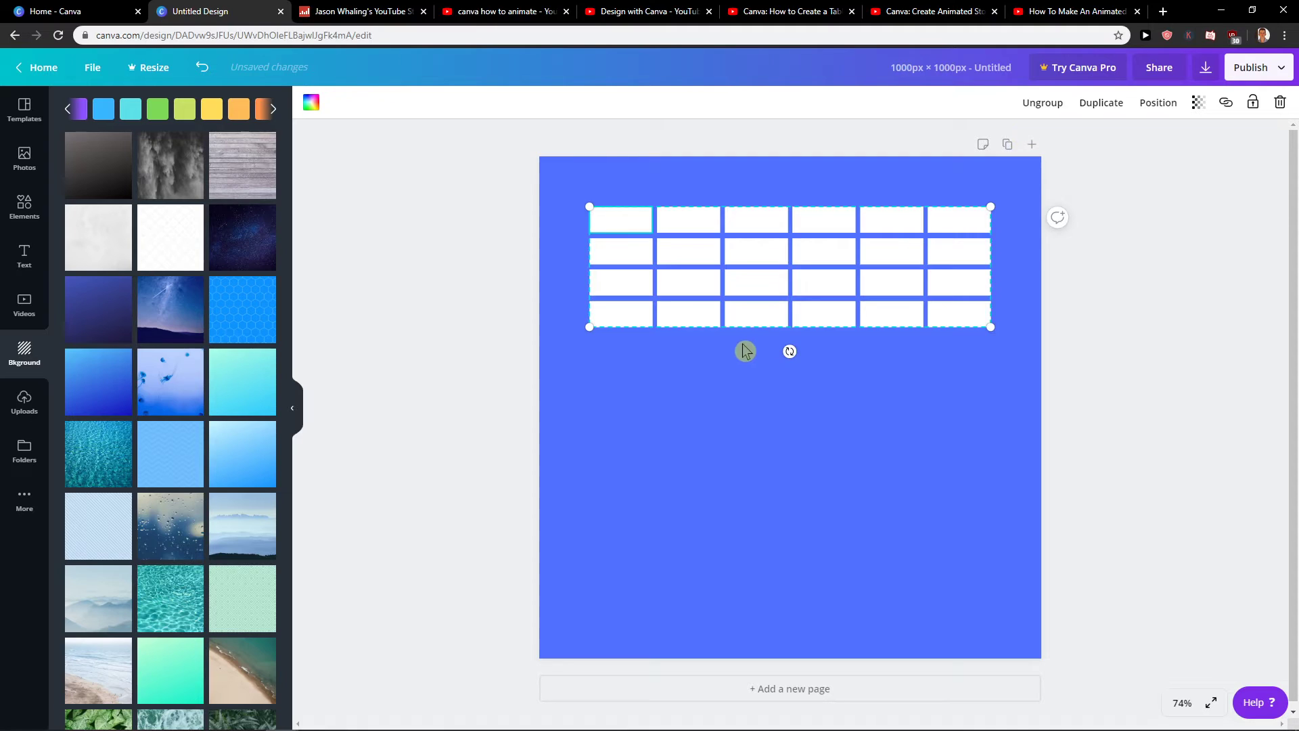
{"action": "left_click_drag", "start_coordinate": [699, 319], "coordinate": [687, 429]}
{"action": "left_click", "coordinate": [701, 514]}
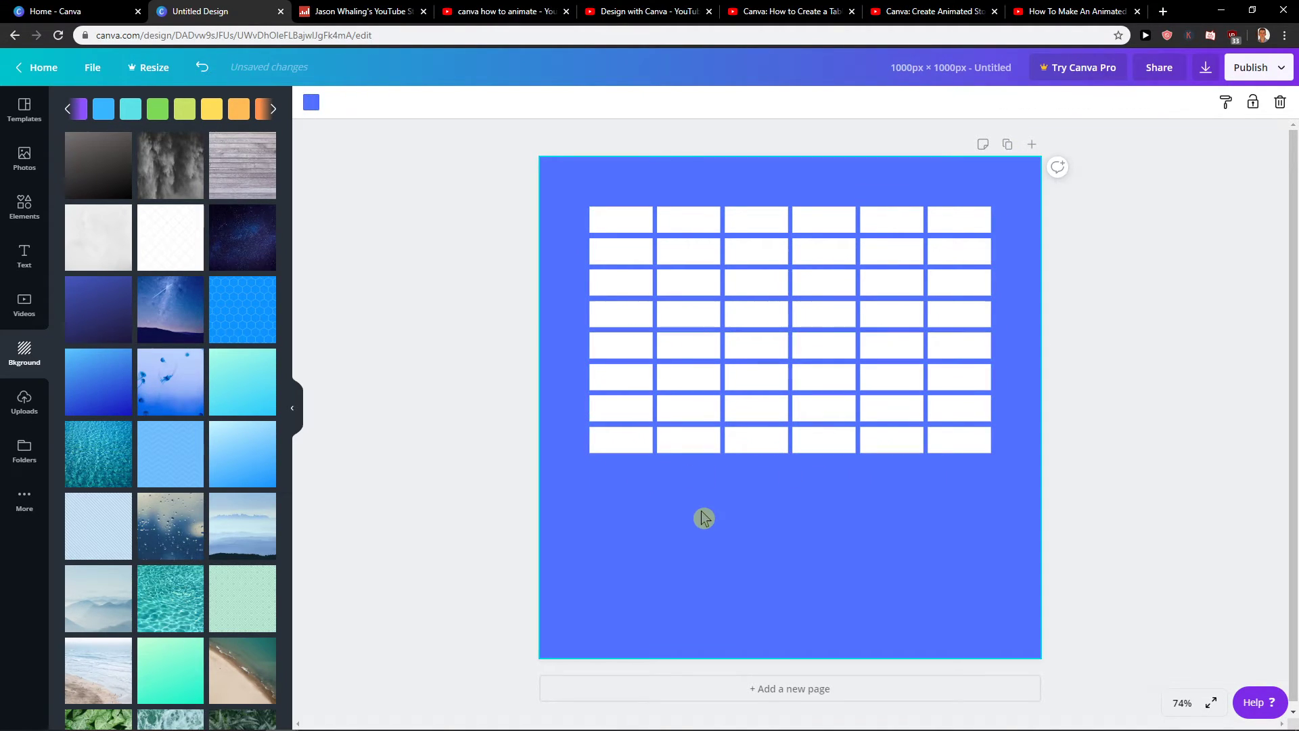
{"action": "left_click", "coordinate": [736, 360]}
{"action": "left_click_drag", "start_coordinate": [710, 414], "coordinate": [711, 539]}
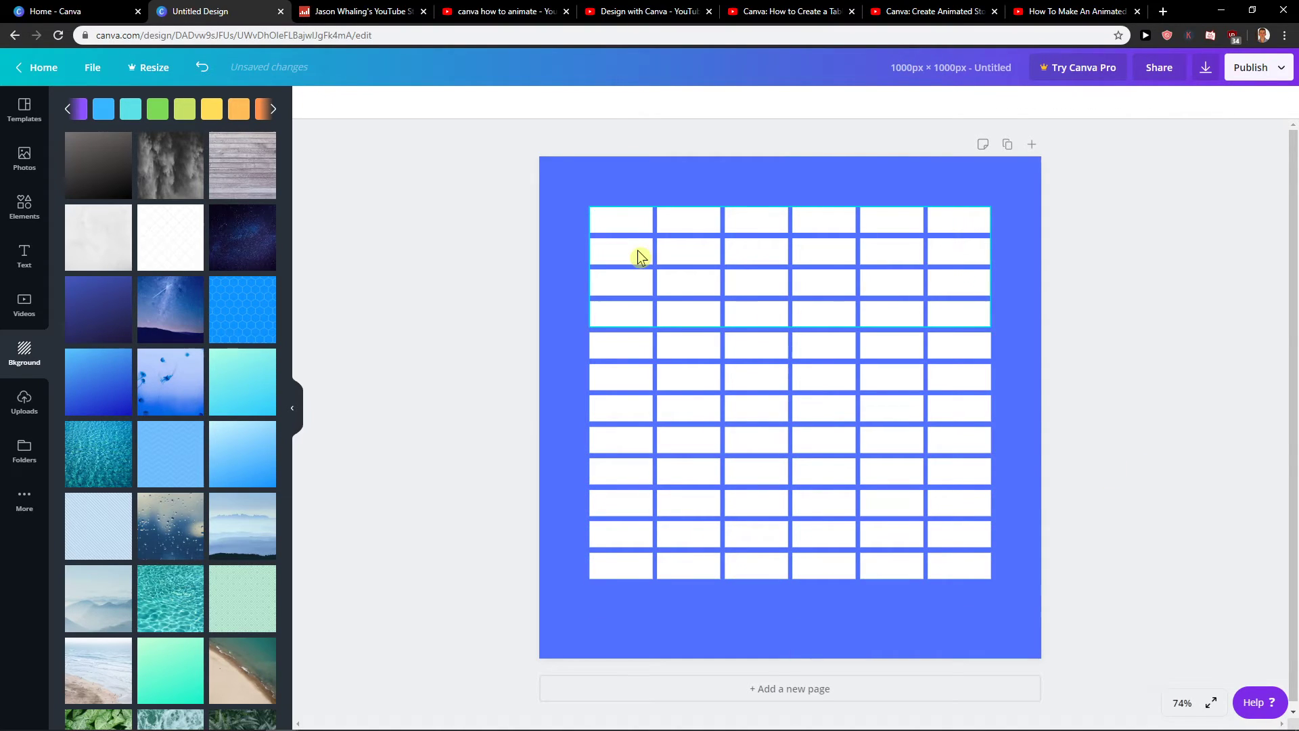
Ungroup the middle and top table groups into individual cells
{"action": "left_click", "coordinate": [644, 359]}
{"action": "left_click", "coordinate": [651, 468]}
{"action": "left_click", "coordinate": [821, 377], "text": "shift"}
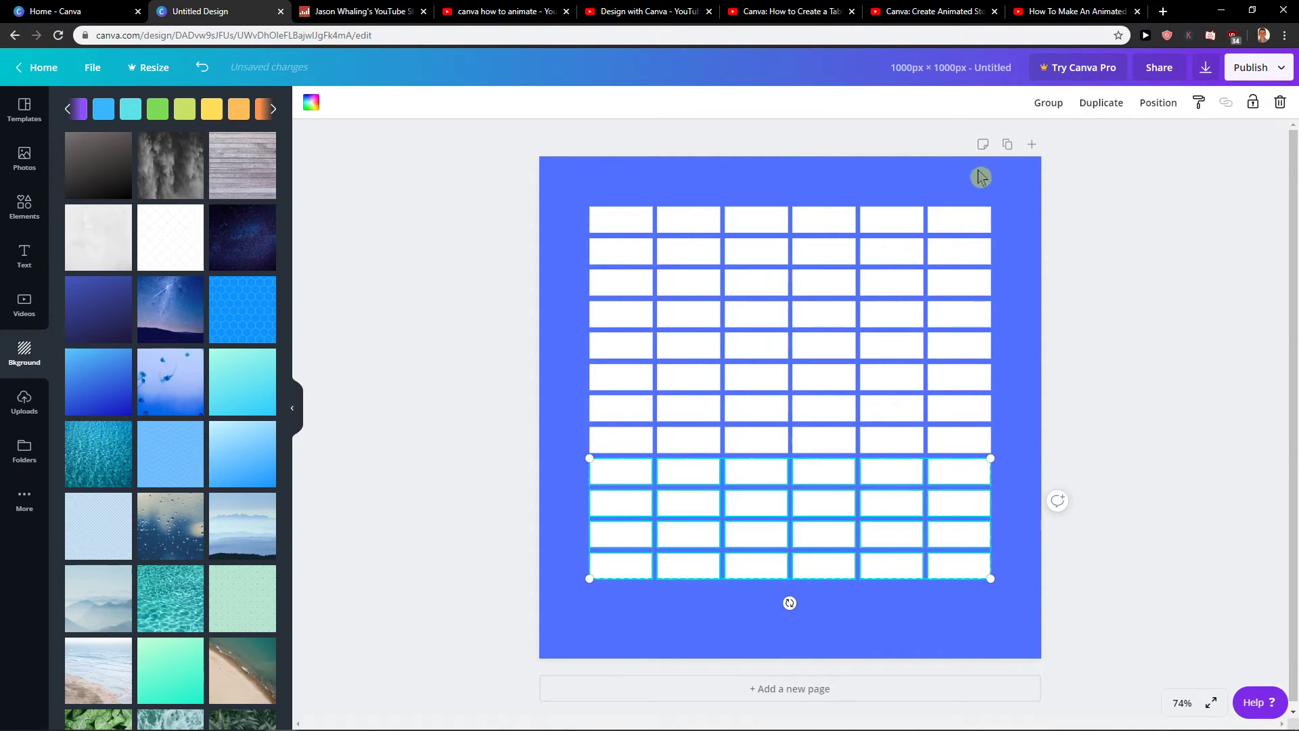
{"action": "left_click", "coordinate": [822, 377]}
{"action": "left_click", "coordinate": [1015, 102]}
{"action": "left_click", "coordinate": [866, 250]}
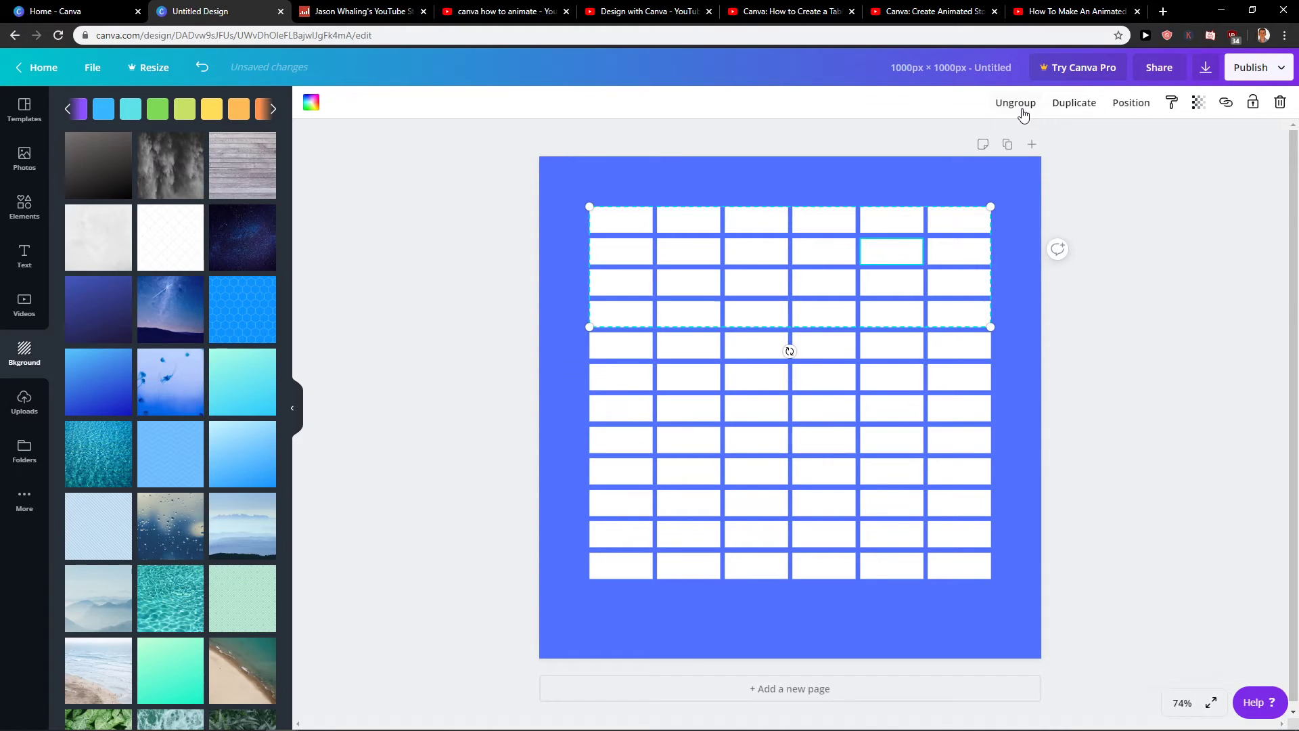
{"action": "left_click", "coordinate": [1017, 104]}
{"action": "left_click", "coordinate": [637, 226]}
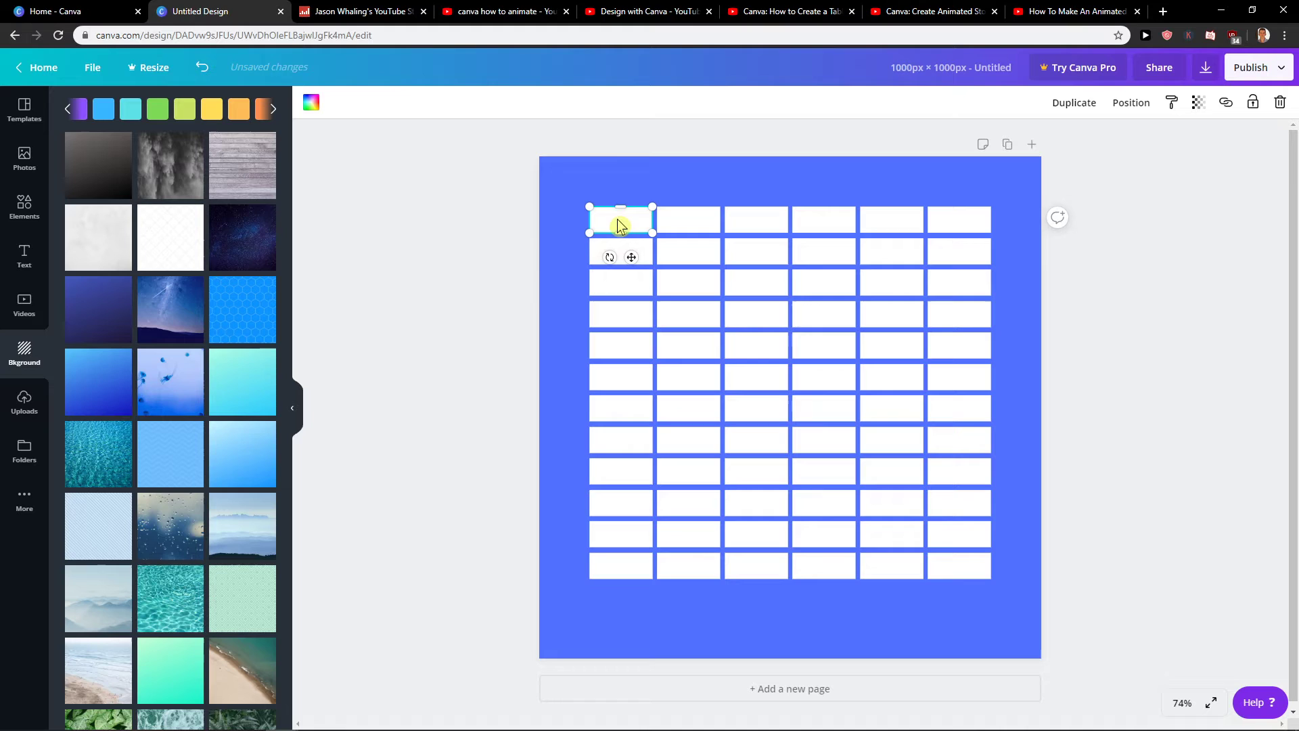
Add a black heading reading 'TABLE' at font size 24
{"action": "left_click", "coordinate": [24, 255]}
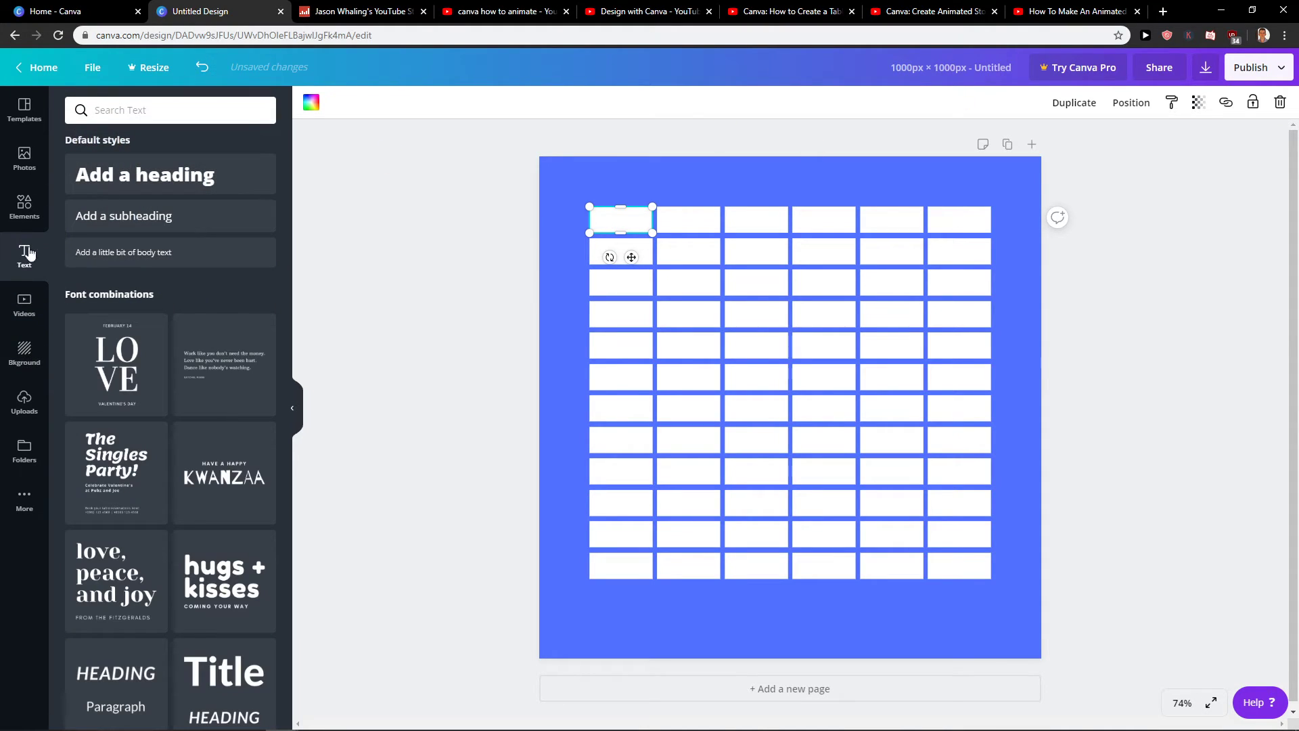
{"action": "left_click", "coordinate": [140, 177]}
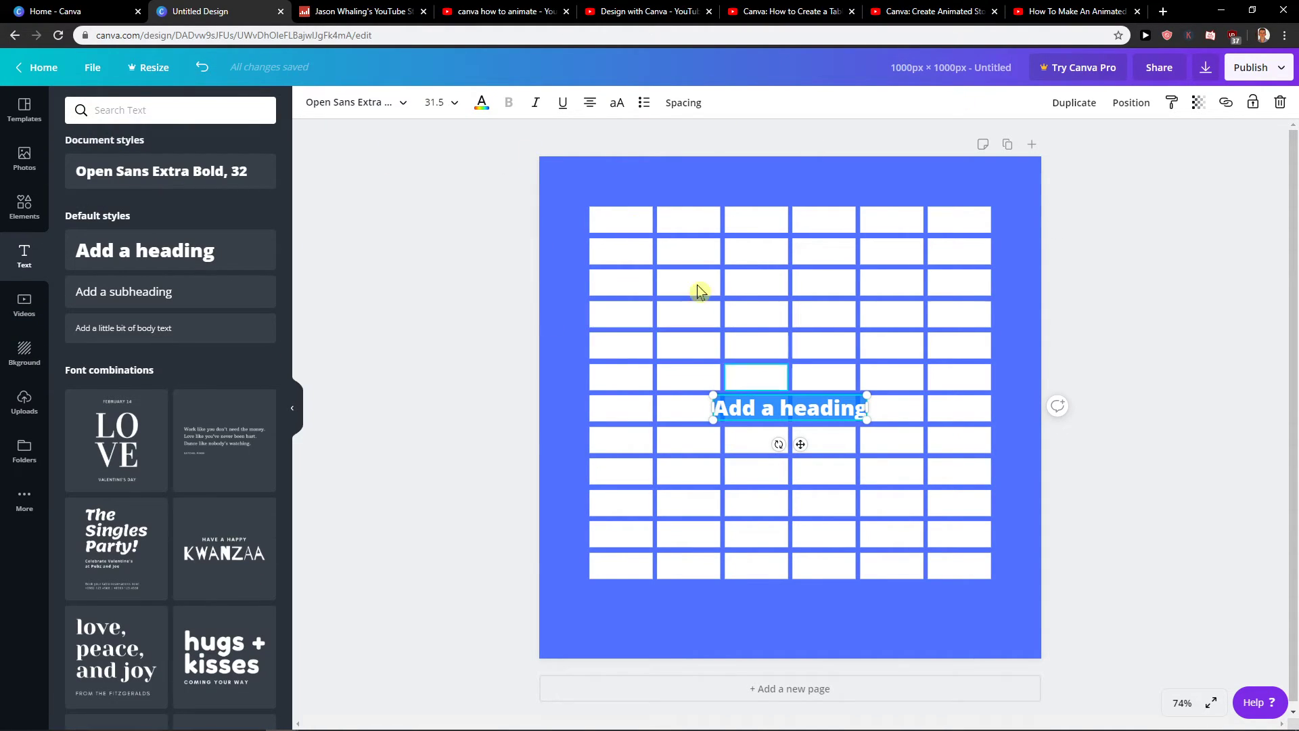
{"action": "left_click", "coordinate": [481, 102]}
{"action": "left_click", "coordinate": [79, 235]}
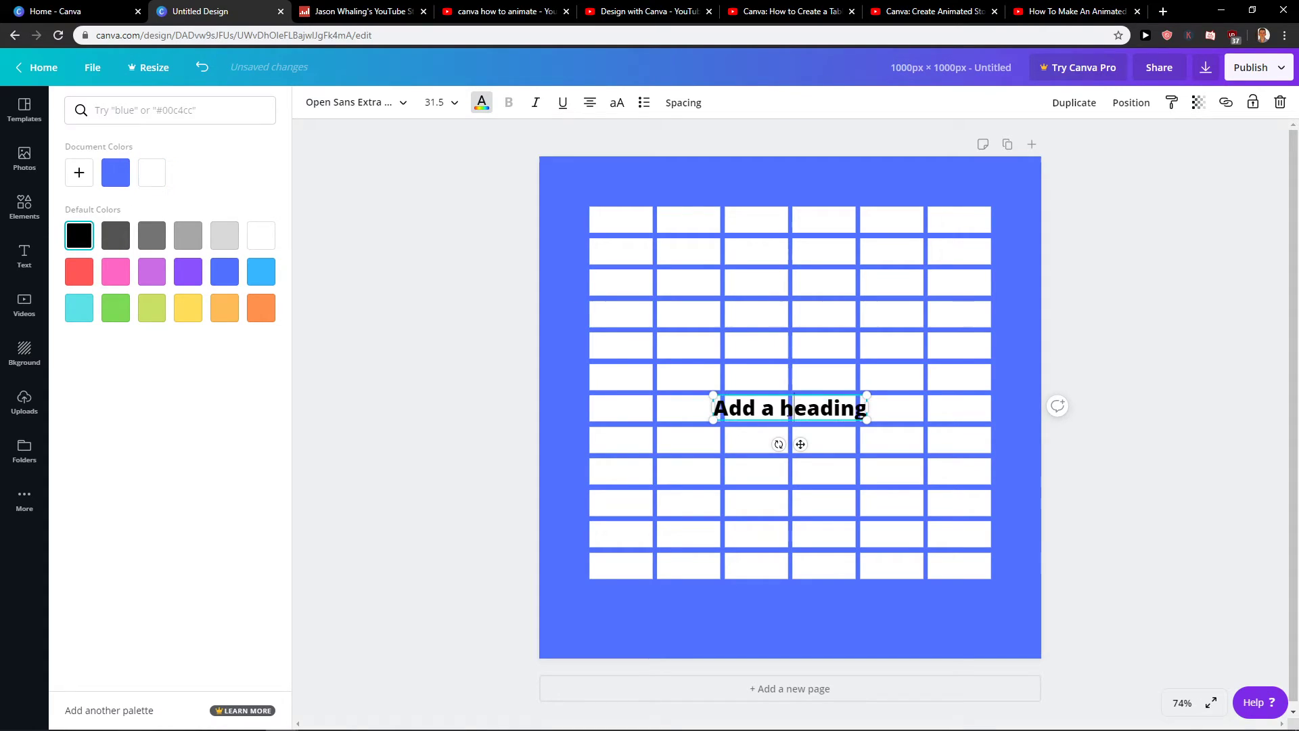
{"action": "triple_click", "coordinate": [789, 409]}
{"action": "type", "text": "TABLE"}
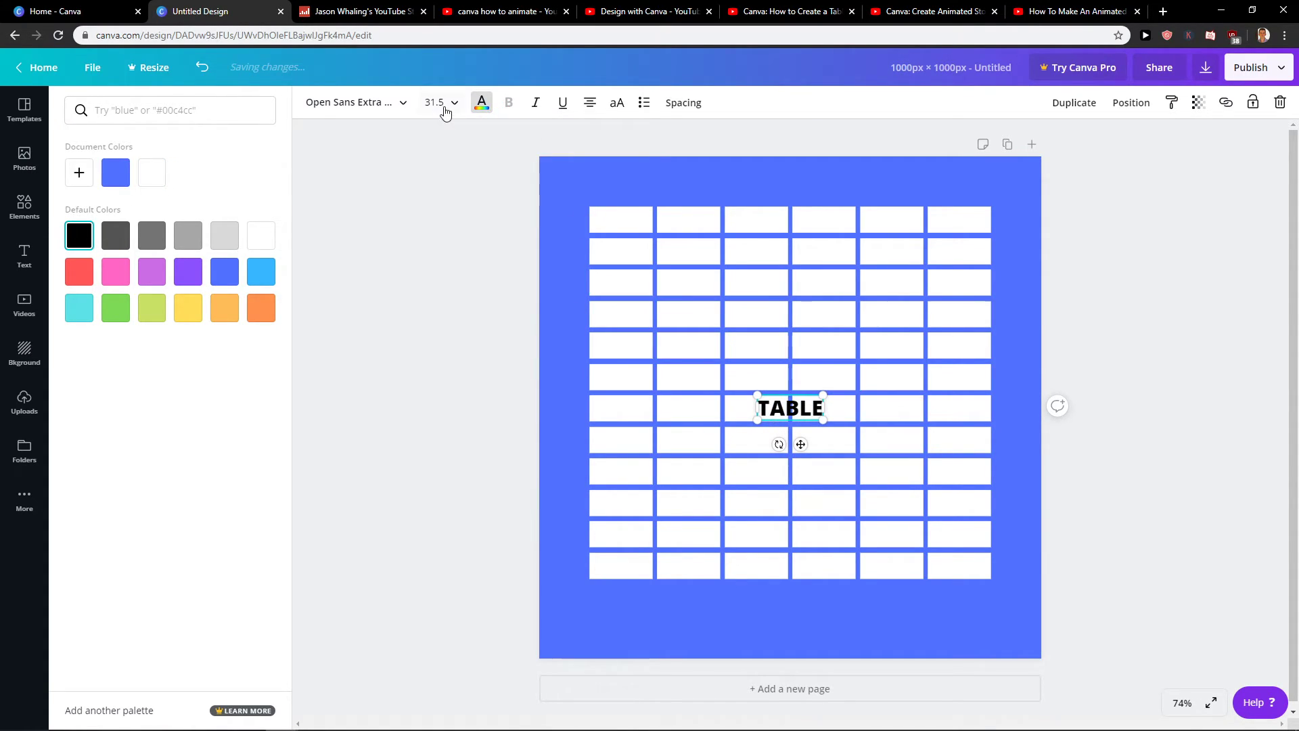
{"action": "left_click", "coordinate": [439, 105]}
{"action": "left_click", "coordinate": [440, 354]}
Move the TABLE label into the top-left cell of the grid
{"action": "left_click", "coordinate": [783, 386]}
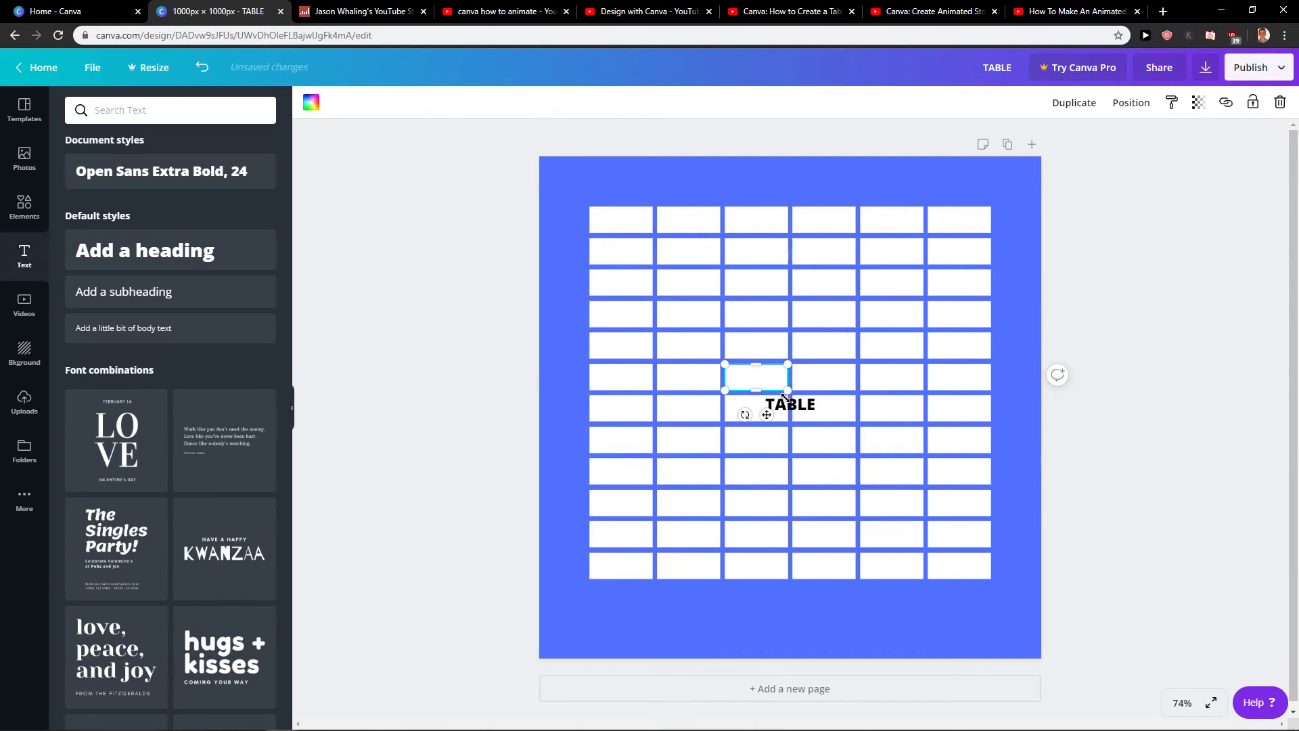
{"action": "left_click_drag", "start_coordinate": [796, 404], "coordinate": [631, 220]}
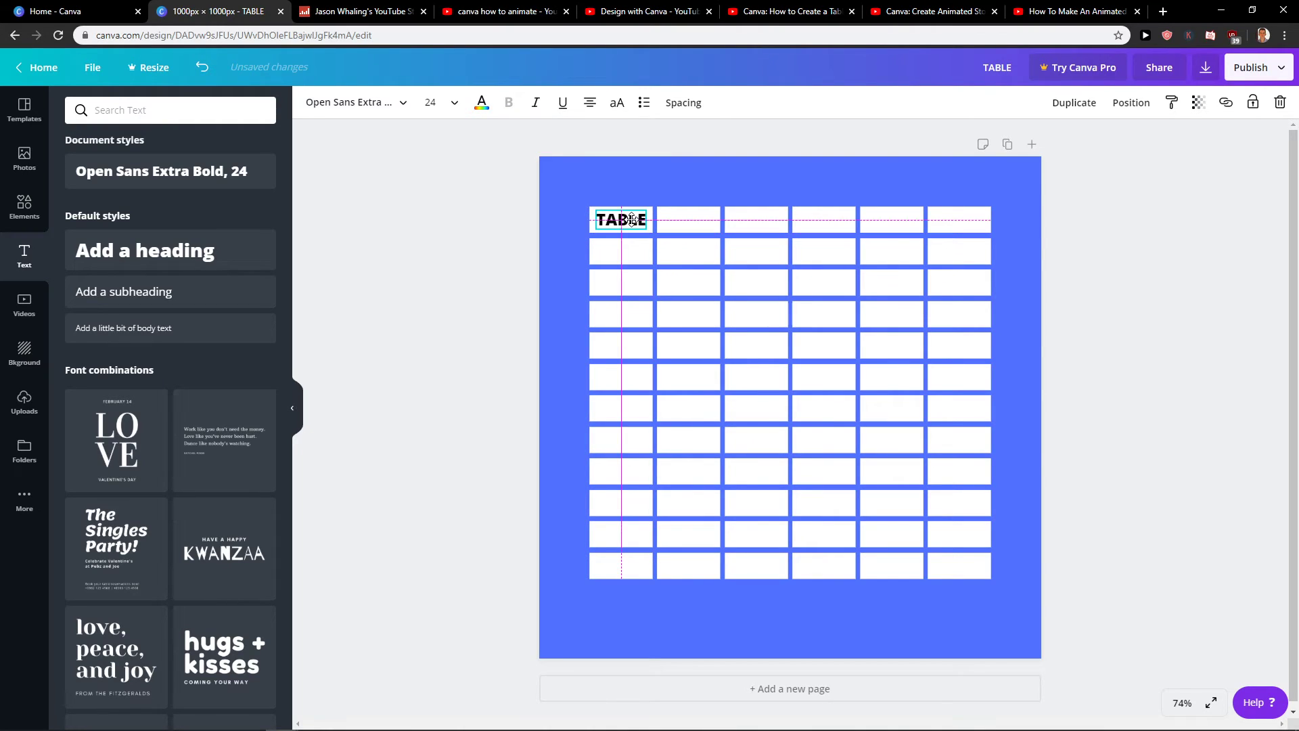
{"action": "left_click", "coordinate": [754, 153]}
{"action": "left_click", "coordinate": [702, 230]}
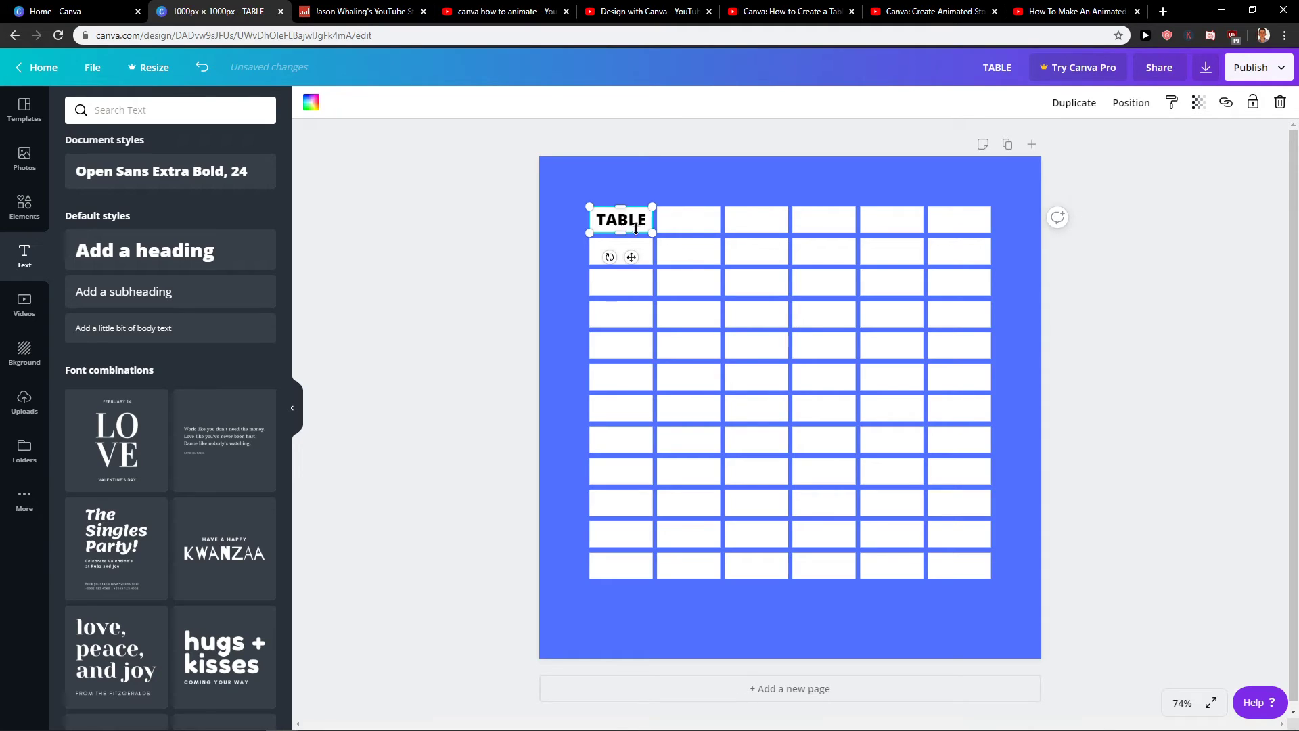
Turn the second header cell red and move the TABLE label onto it
{"action": "left_click", "coordinate": [313, 103]}
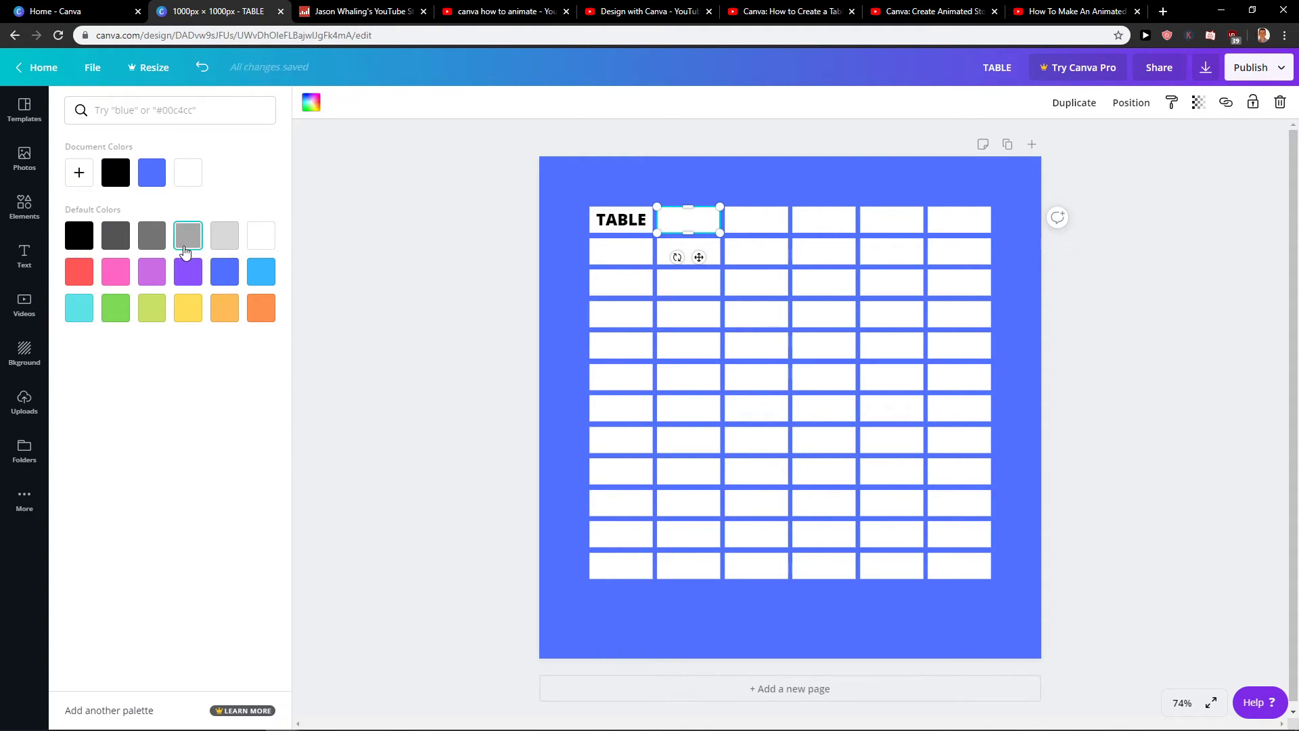
{"action": "left_click", "coordinate": [196, 310]}
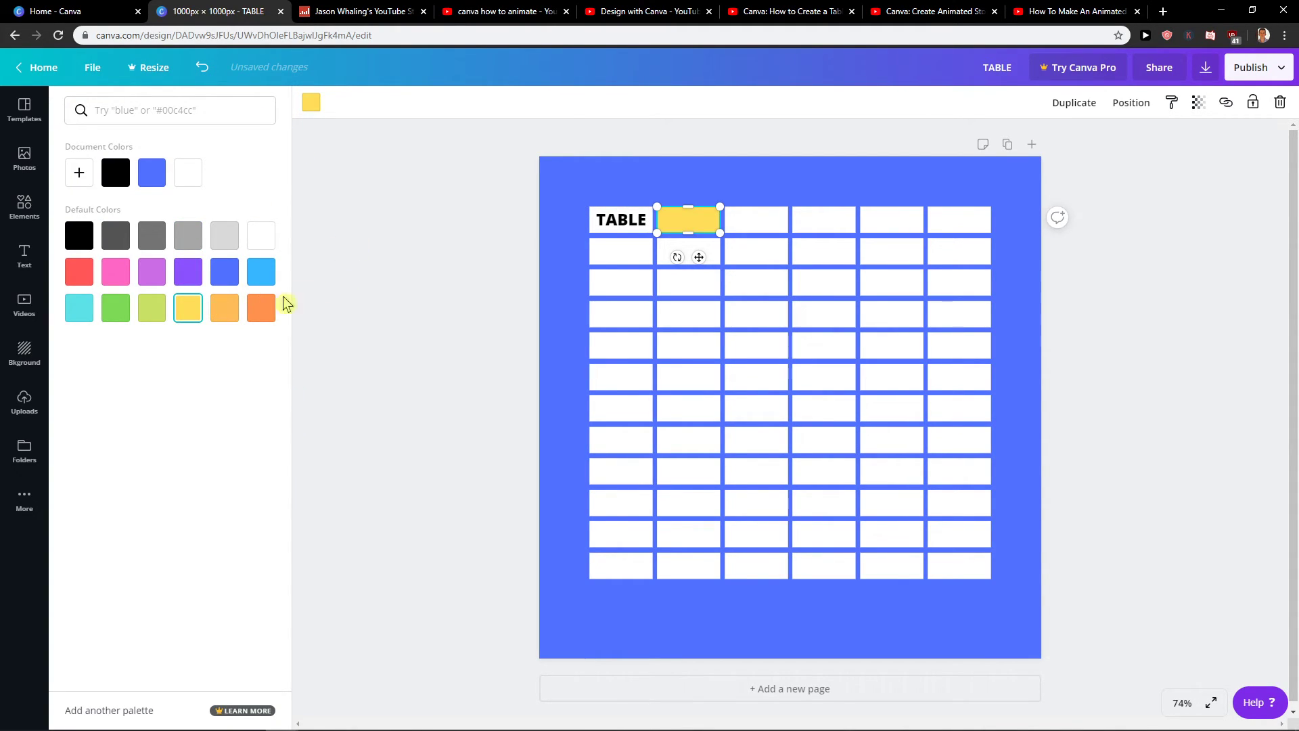
{"action": "left_click", "coordinate": [266, 308]}
{"action": "left_click", "coordinate": [79, 270]}
{"action": "left_click", "coordinate": [596, 218]}
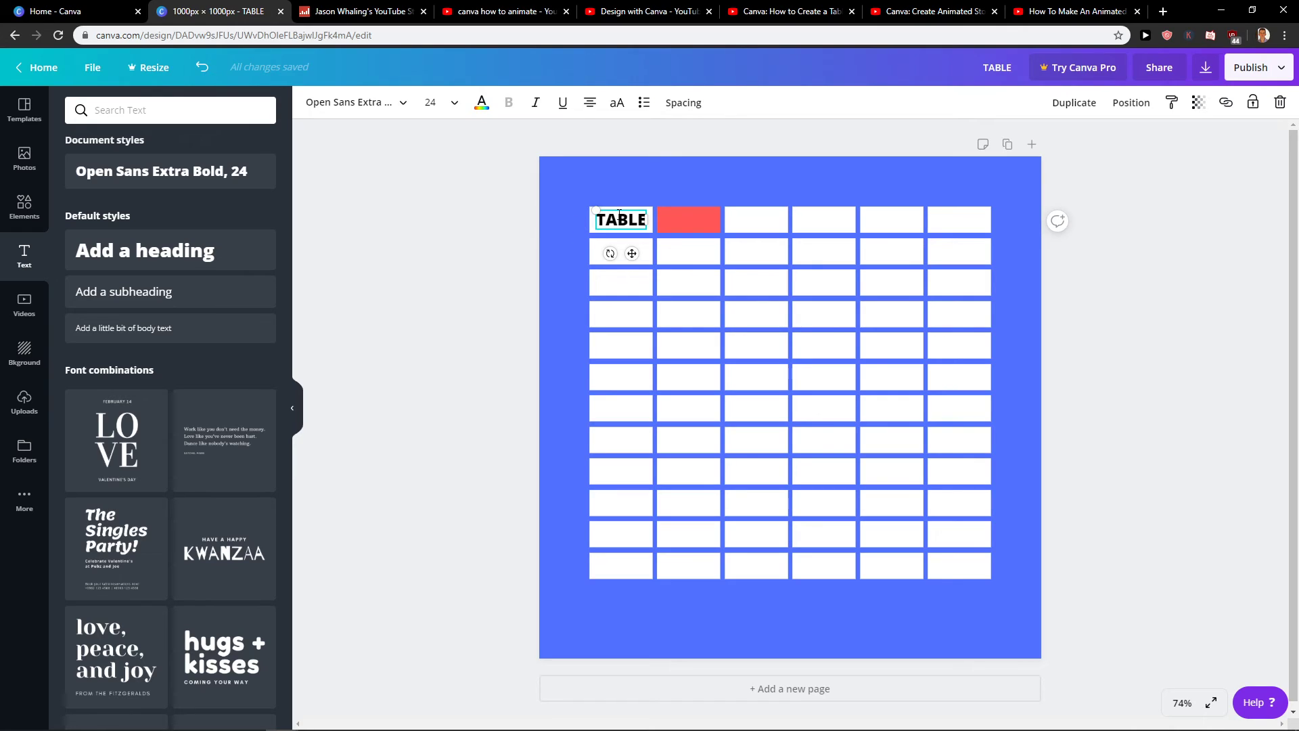
{"action": "left_click_drag", "start_coordinate": [618, 214], "coordinate": [960, 230]}
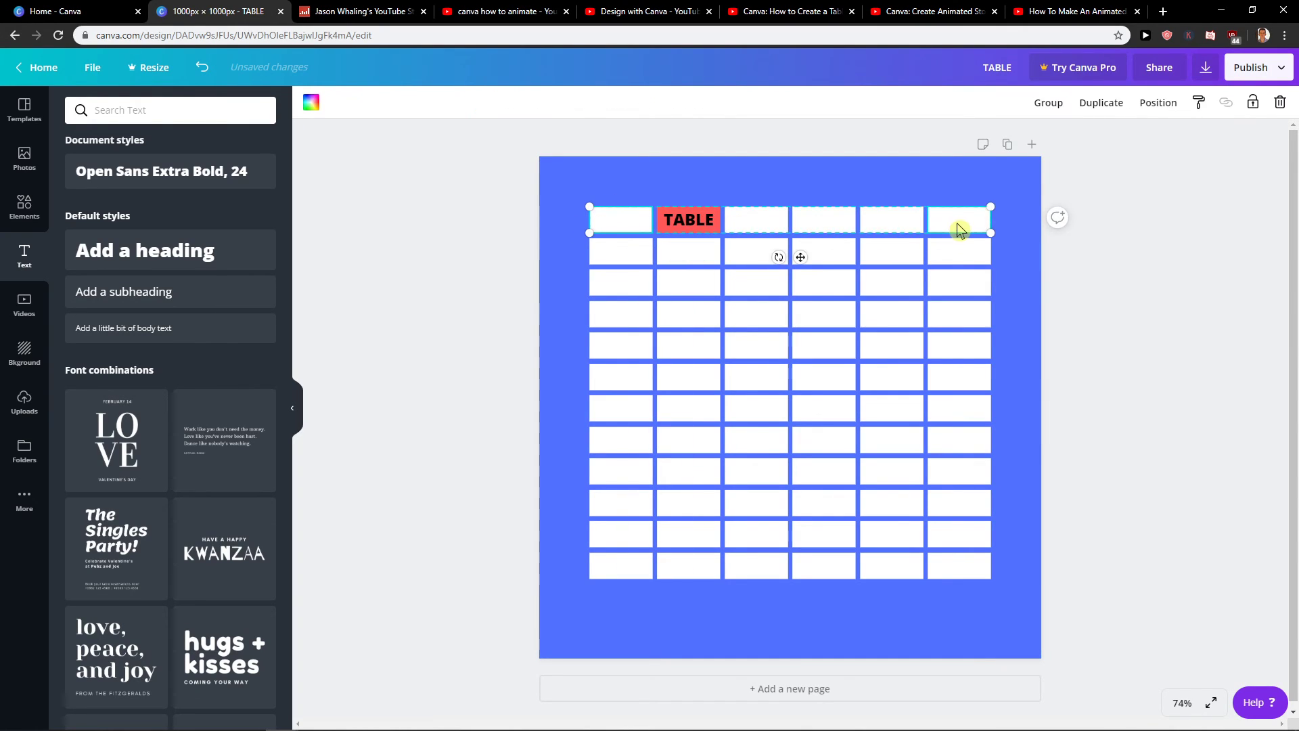
Turn the remaining top-row cells red one by one
{"action": "left_click", "coordinate": [311, 103]}
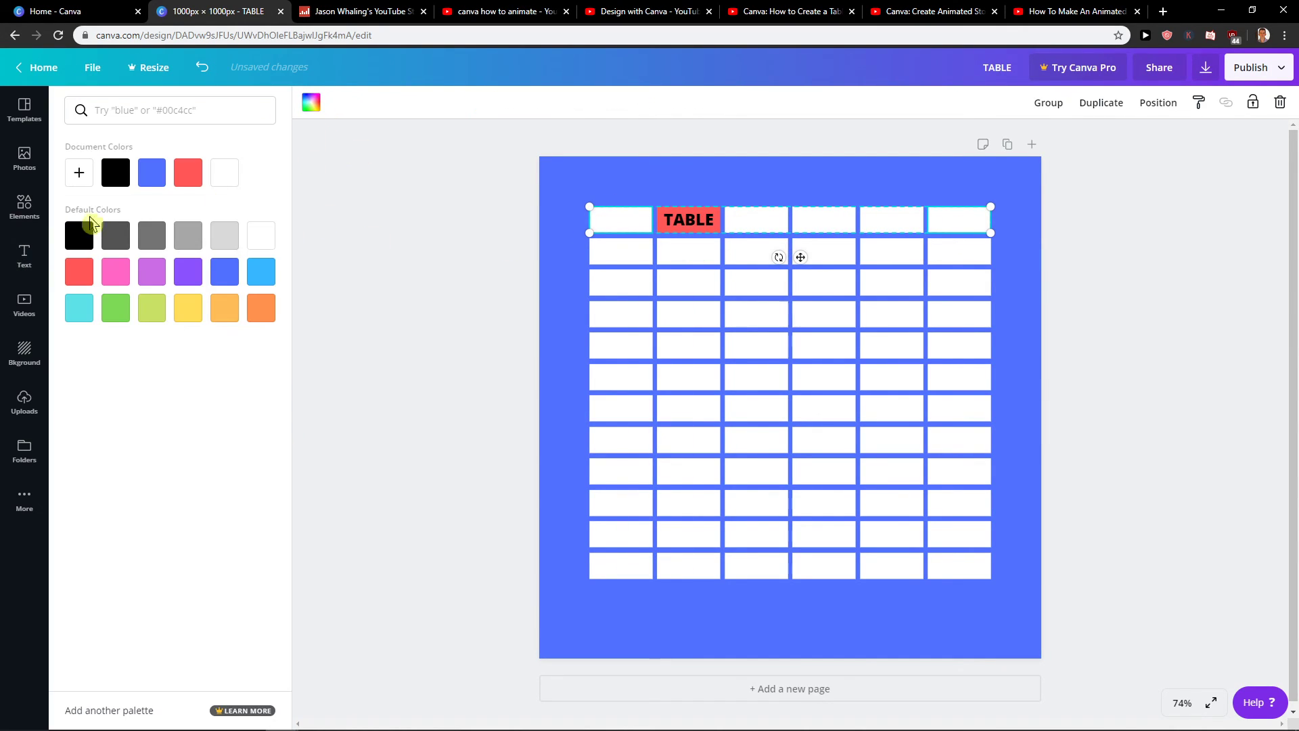
{"action": "left_click", "coordinate": [184, 177]}
{"action": "left_click", "coordinate": [757, 229]}
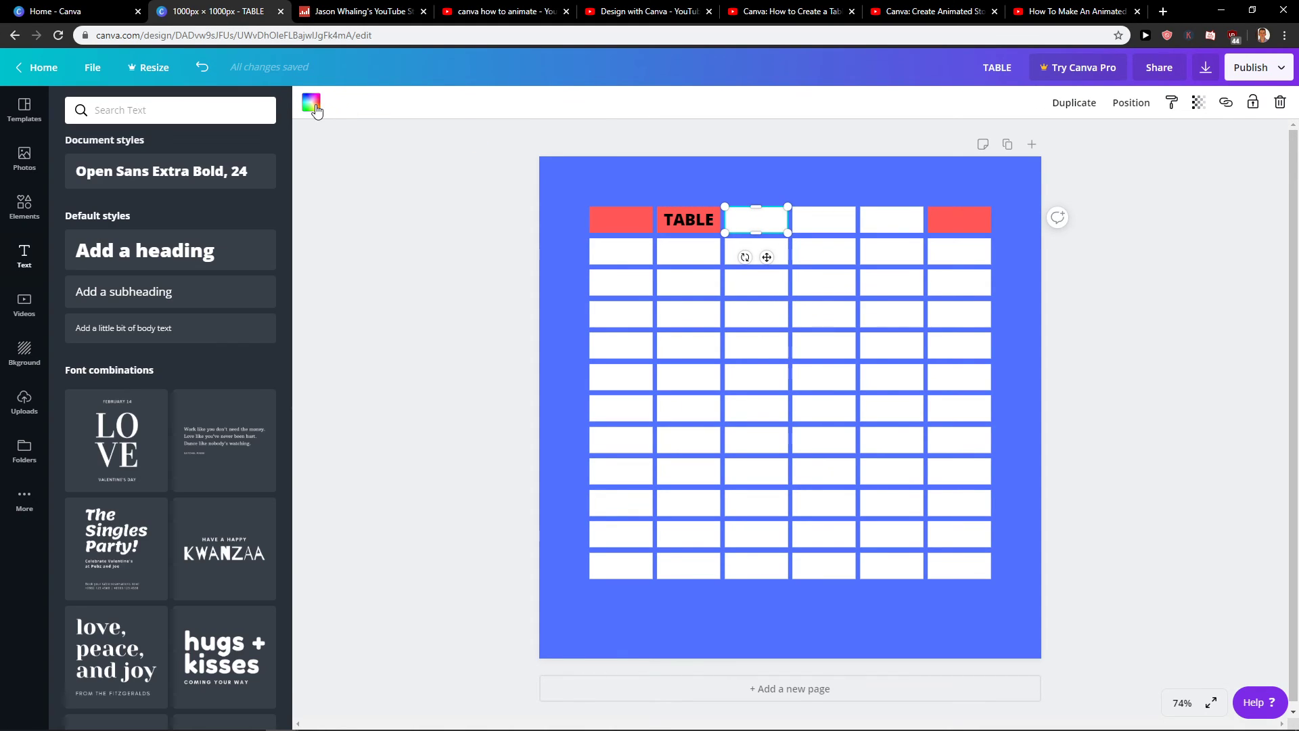
{"action": "left_click", "coordinate": [312, 103]}
{"action": "left_click", "coordinate": [184, 177]}
{"action": "key", "text": "Tab"}
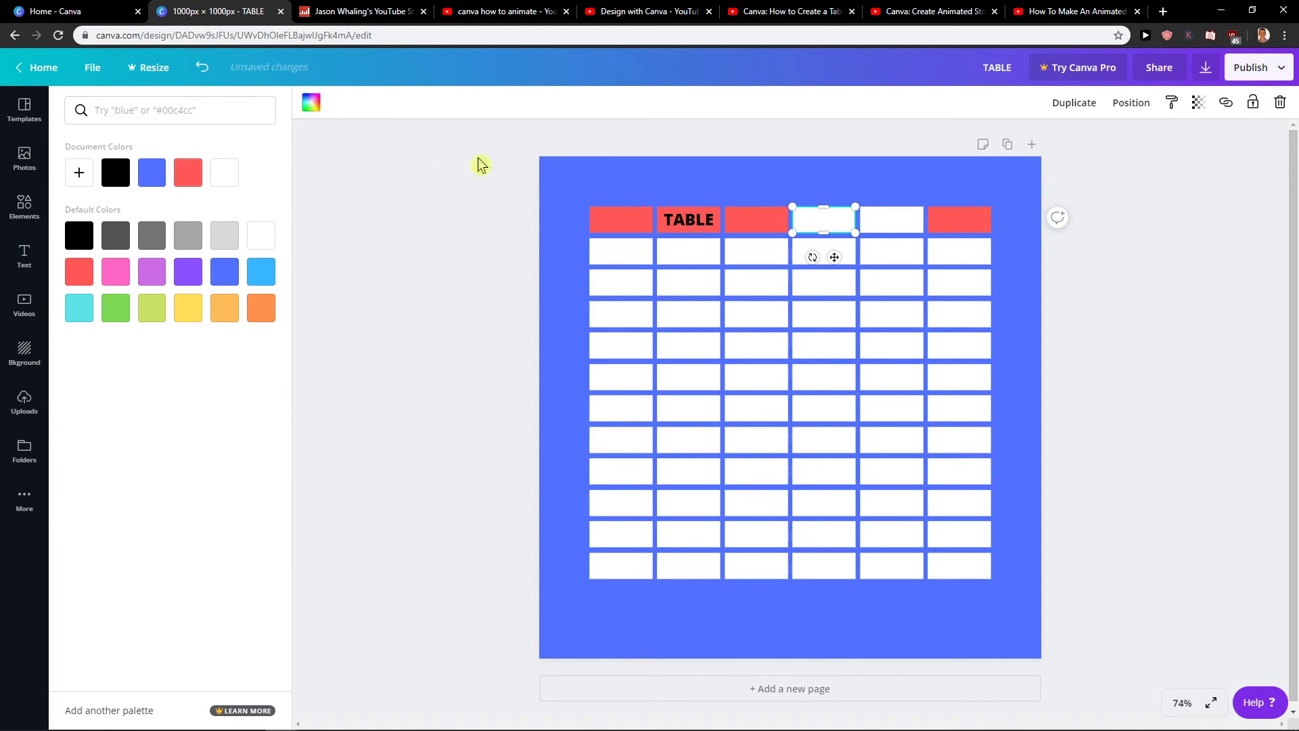
{"action": "left_click", "coordinate": [193, 181]}
{"action": "left_click", "coordinate": [866, 225]}
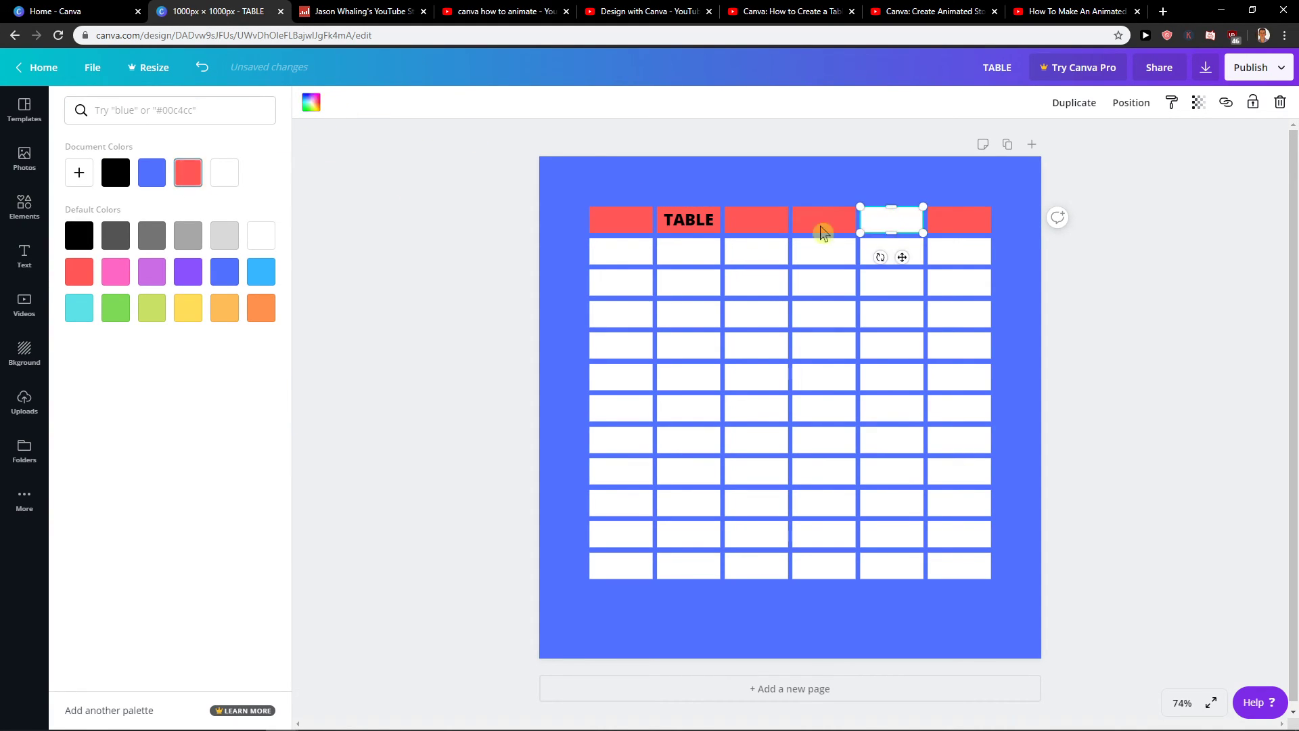
{"action": "left_click", "coordinate": [188, 175]}
{"action": "left_click", "coordinate": [676, 220]}
Drop the TABLE label into the first red header cell and deselect to view the table
{"action": "left_click_drag", "start_coordinate": [677, 220], "coordinate": [623, 218]}
{"action": "left_click", "coordinate": [1191, 249]}
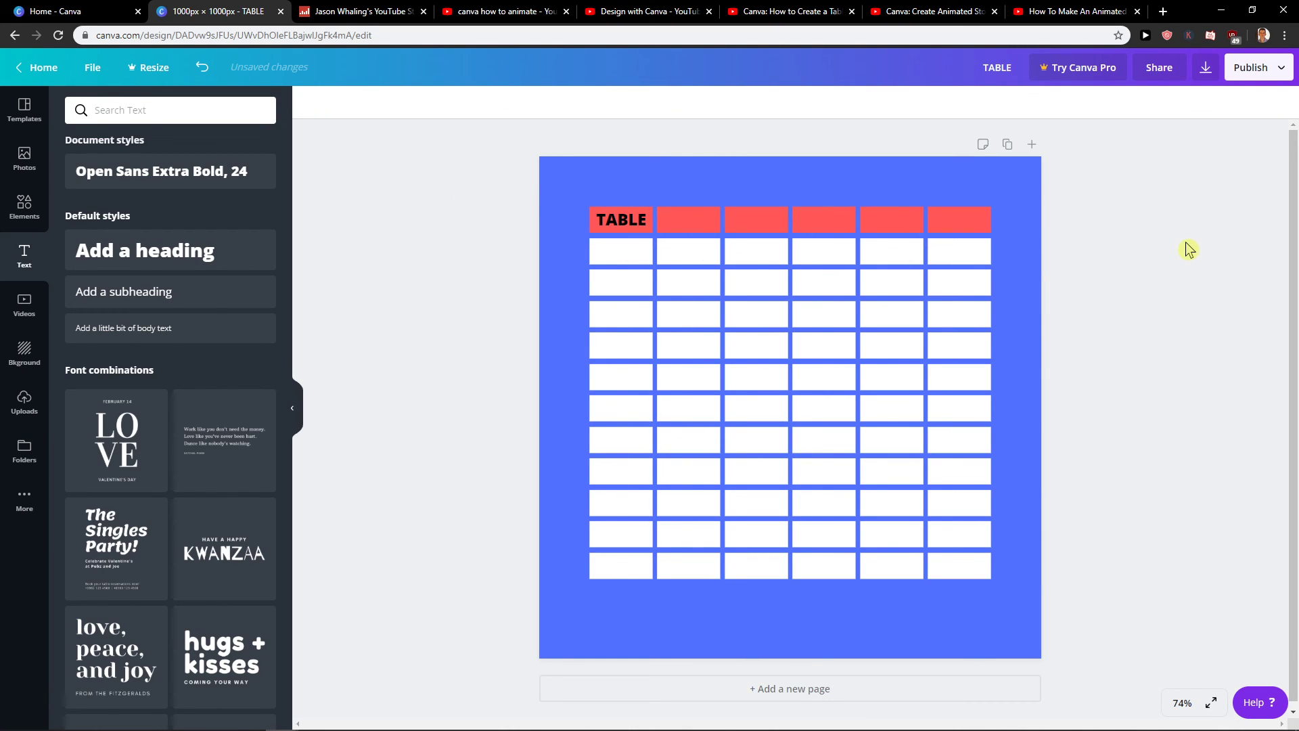